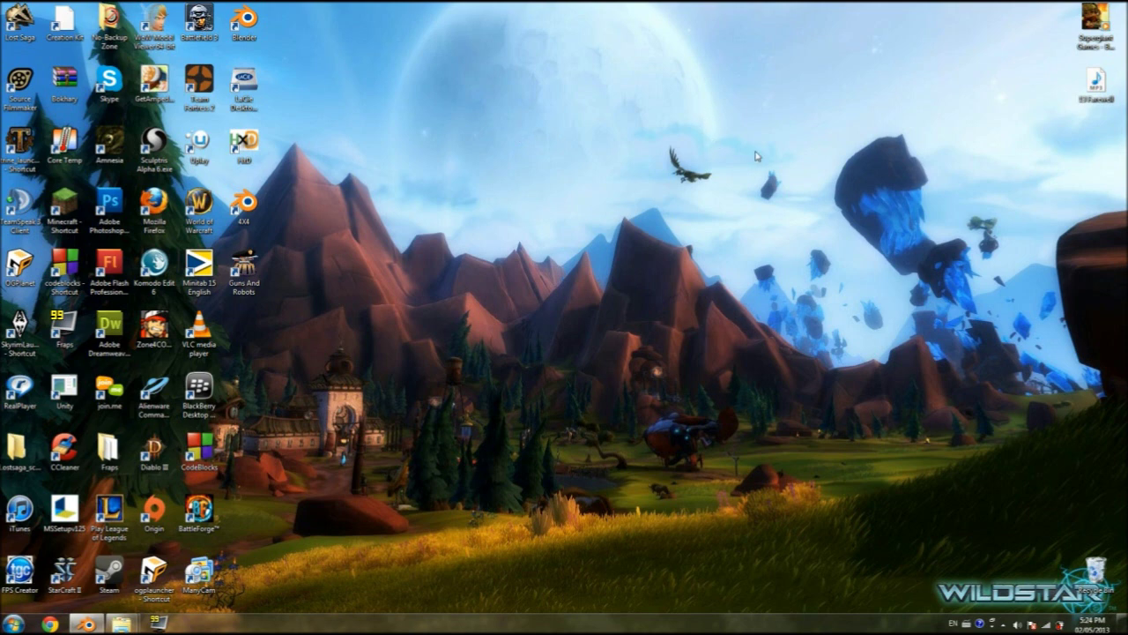
drag(665, 145, 736, 206)
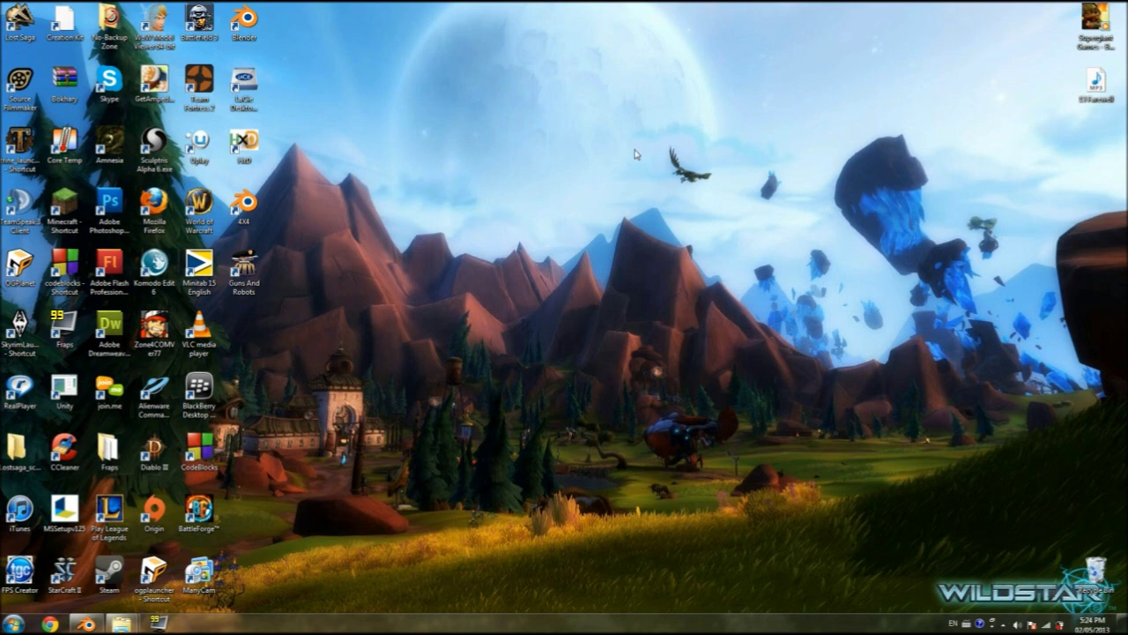
click(153, 575)
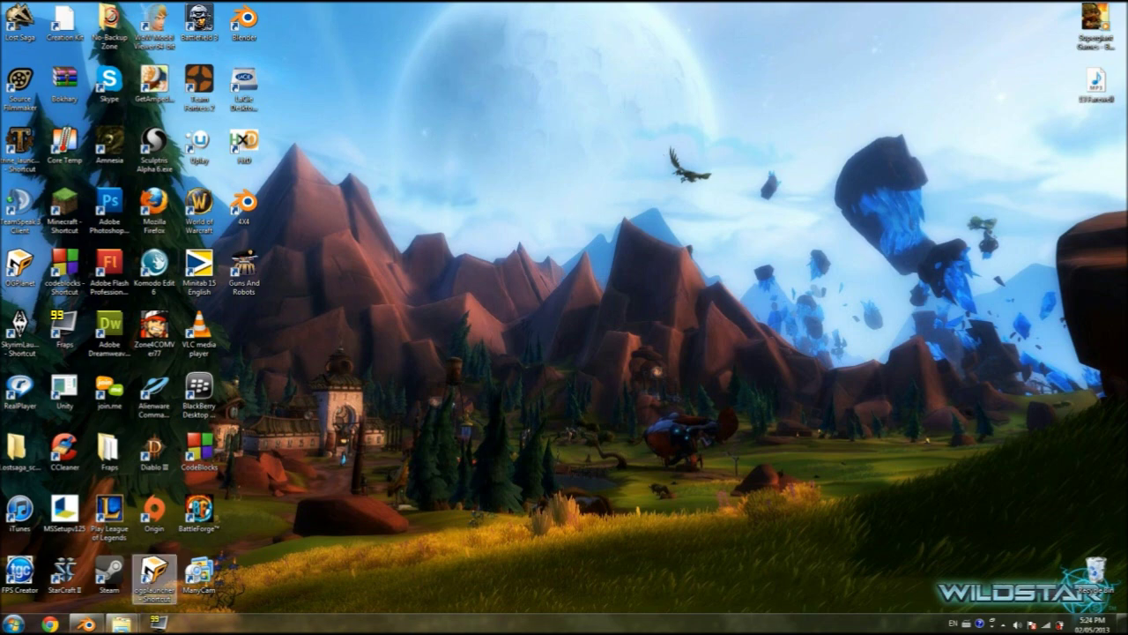
Switch to the grid editor project in Blender, view the grid through the camera and briefly test-run the game
click(86, 623)
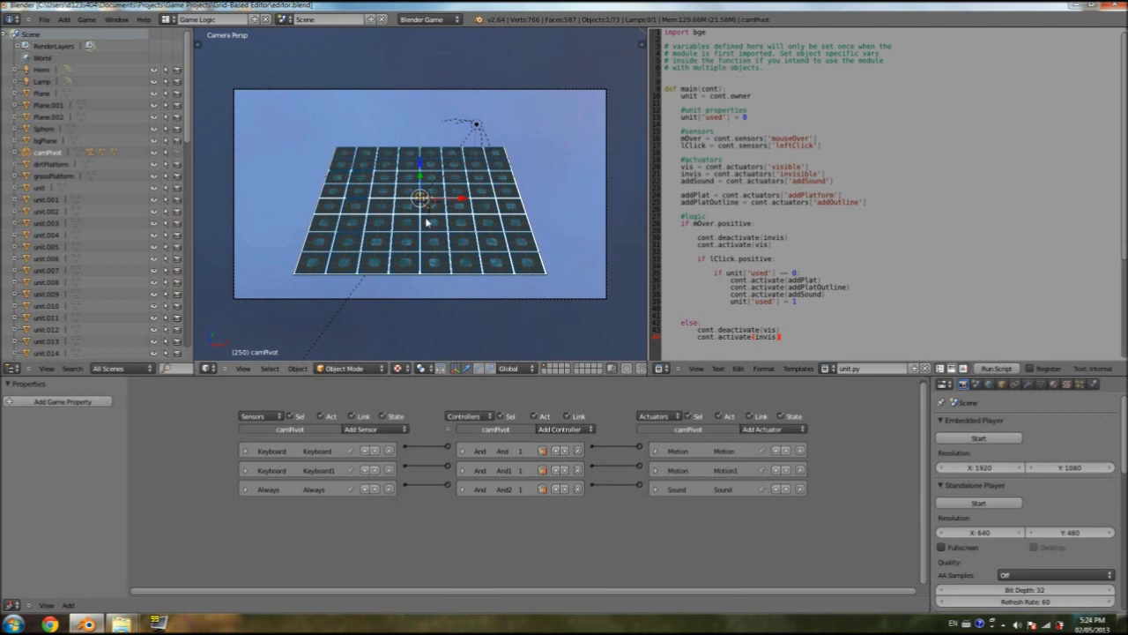
middle_drag(461, 211, 409, 265)
click(246, 368)
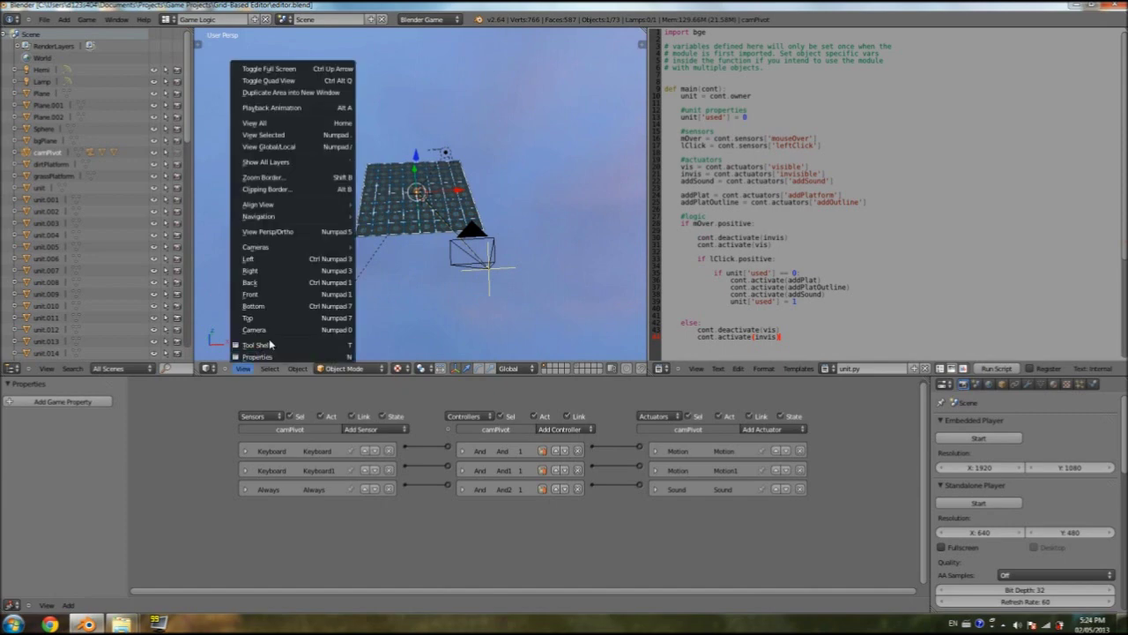
click(253, 327)
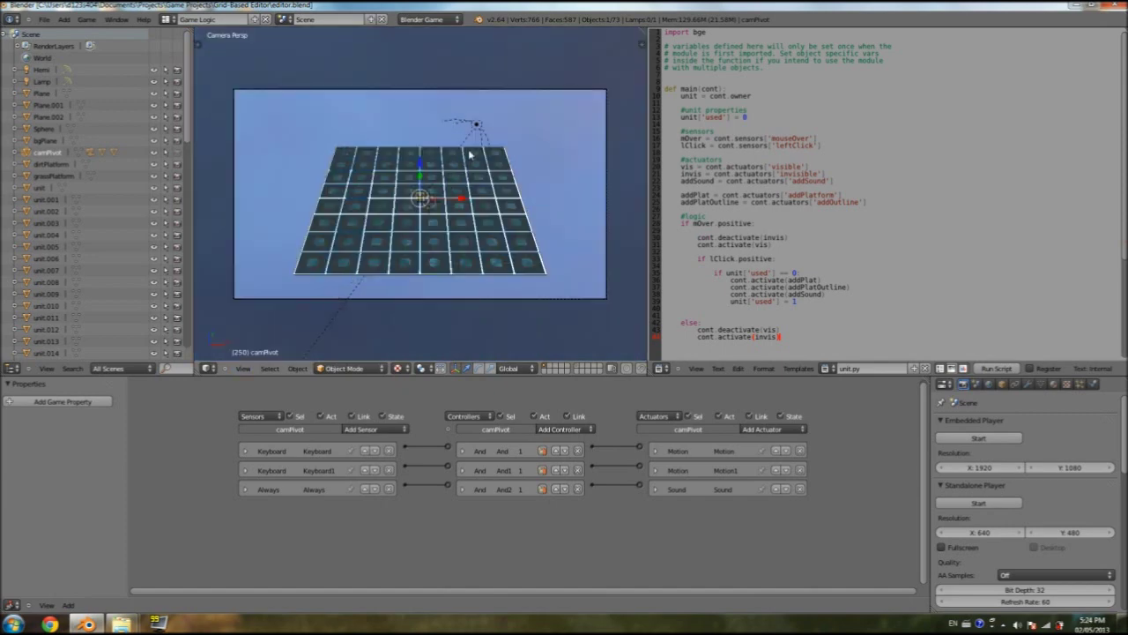
key(p)
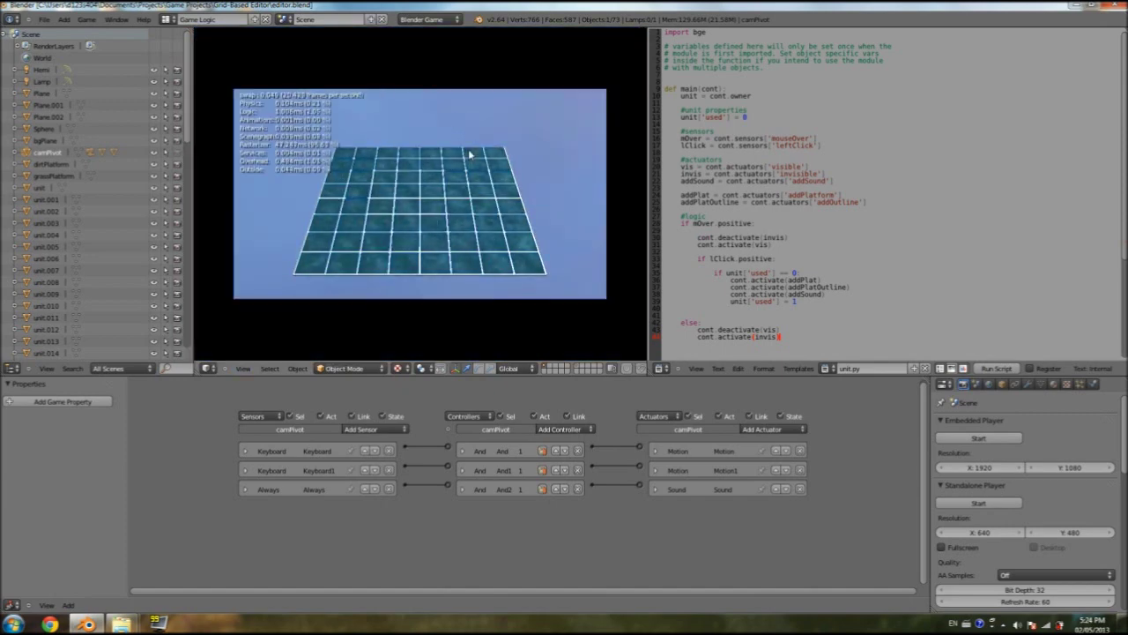
key(Escape)
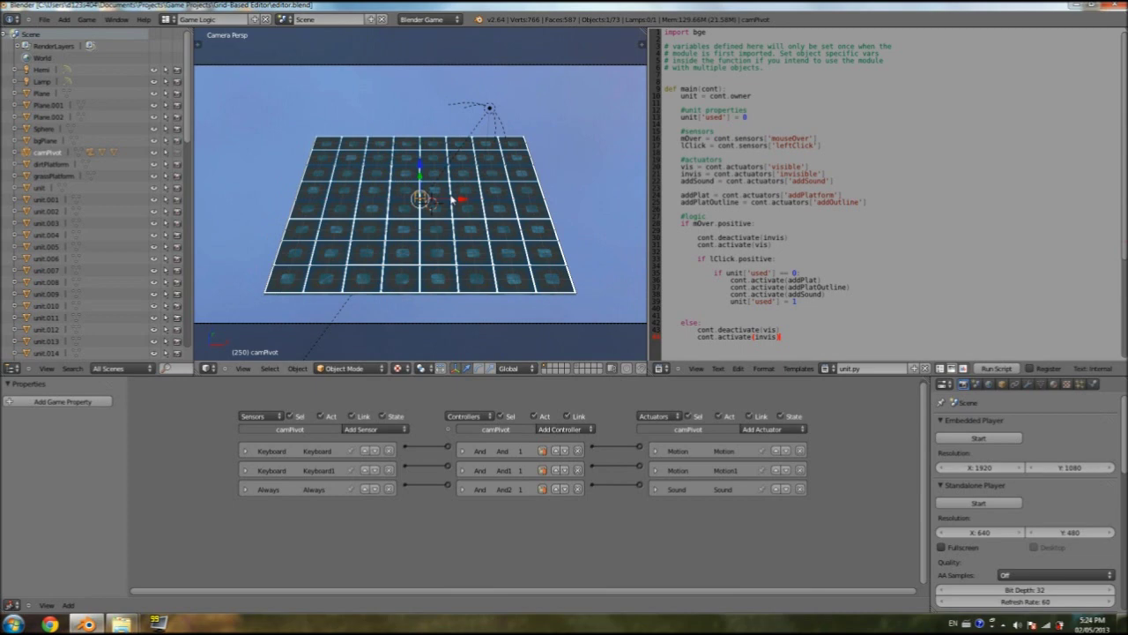
Test the game in a full-window camera view by placing platform tiles on the grid and rotating the camera, and restore the layout
key(ctrl+Up)
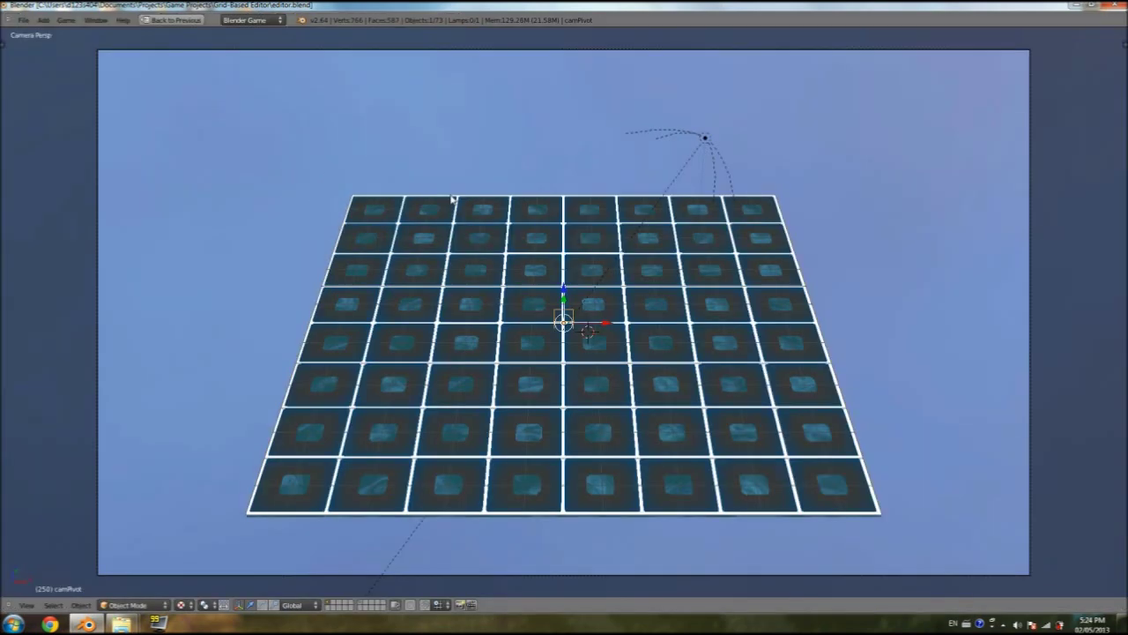
key(p)
mouse_move(467, 333)
mouse_down()
mouse_move(475, 393)
mouse_move(569, 432)
mouse_move(637, 408)
mouse_move(643, 356)
mouse_move(625, 298)
mouse_move(505, 269)
mouse_move(455, 316)
mouse_up()
key(Left)
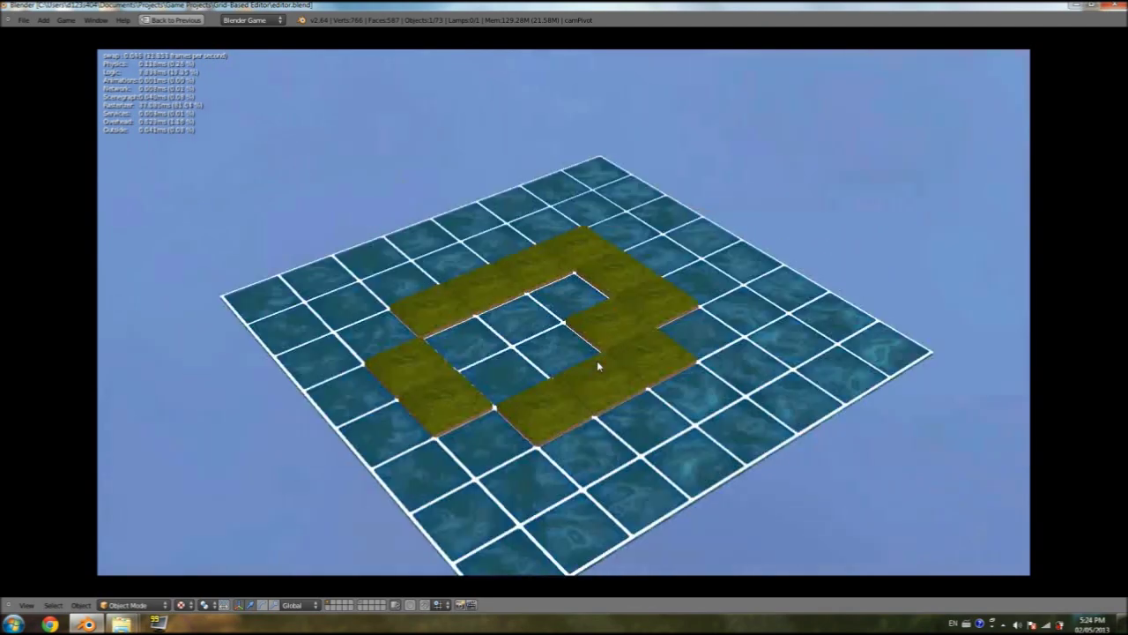
key(Escape)
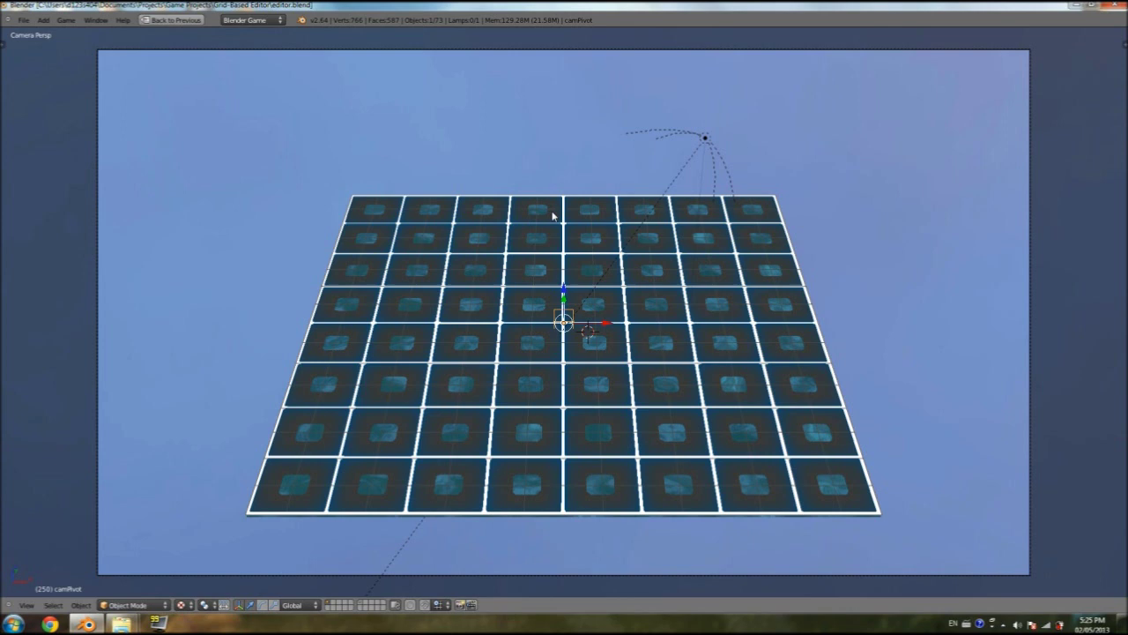
key(ctrl+Up)
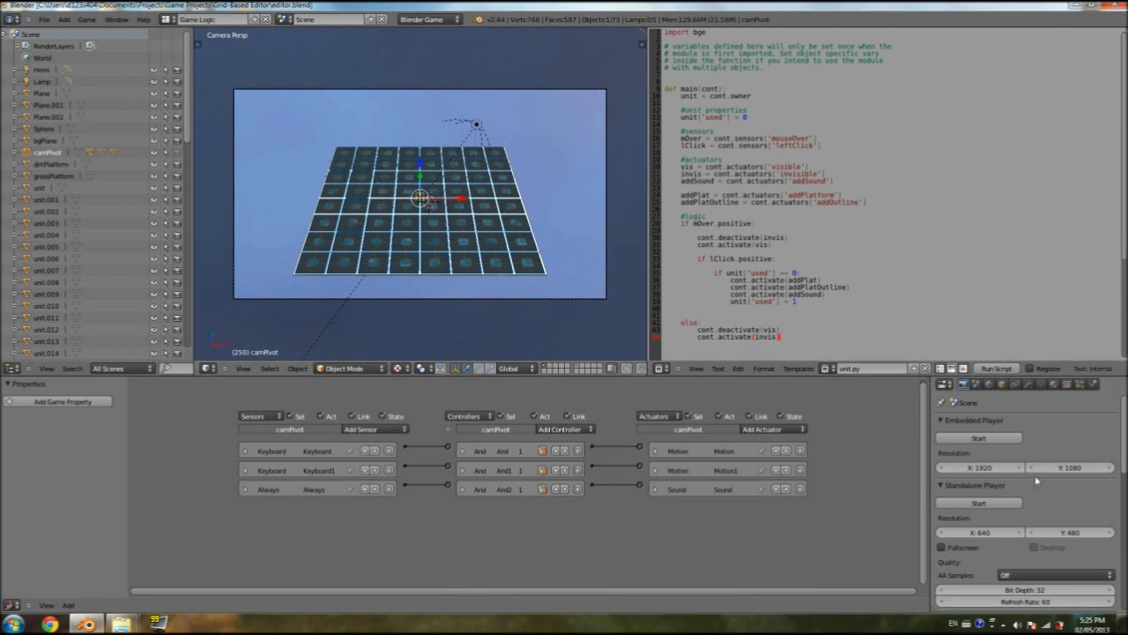
Switch the screen layout from Game Logic to Default
click(455, 20)
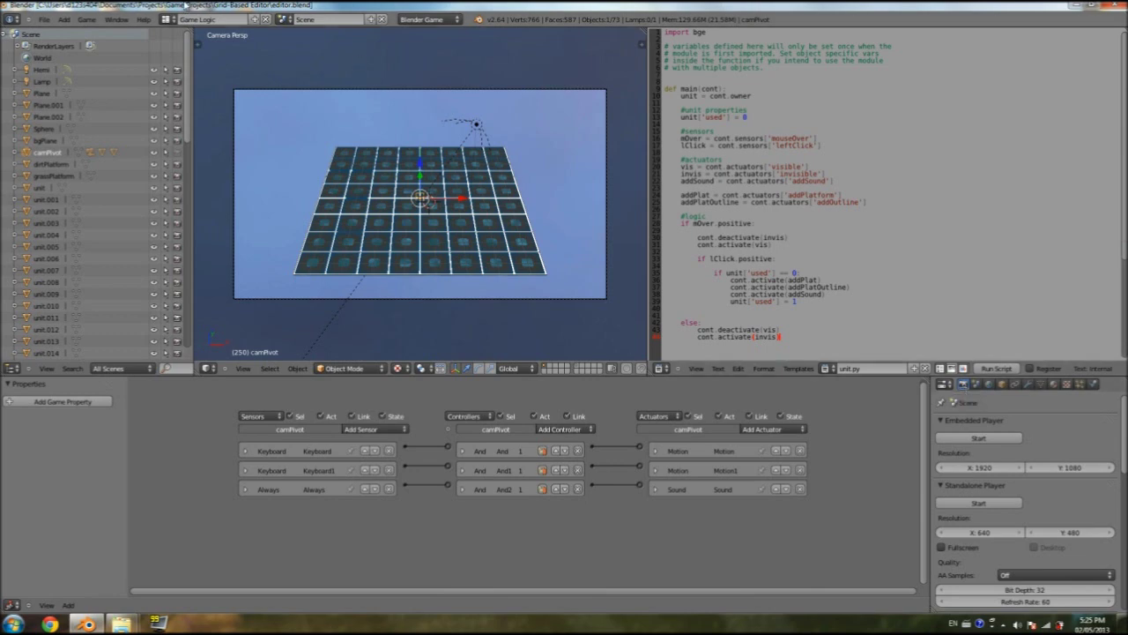
click(170, 19)
click(181, 60)
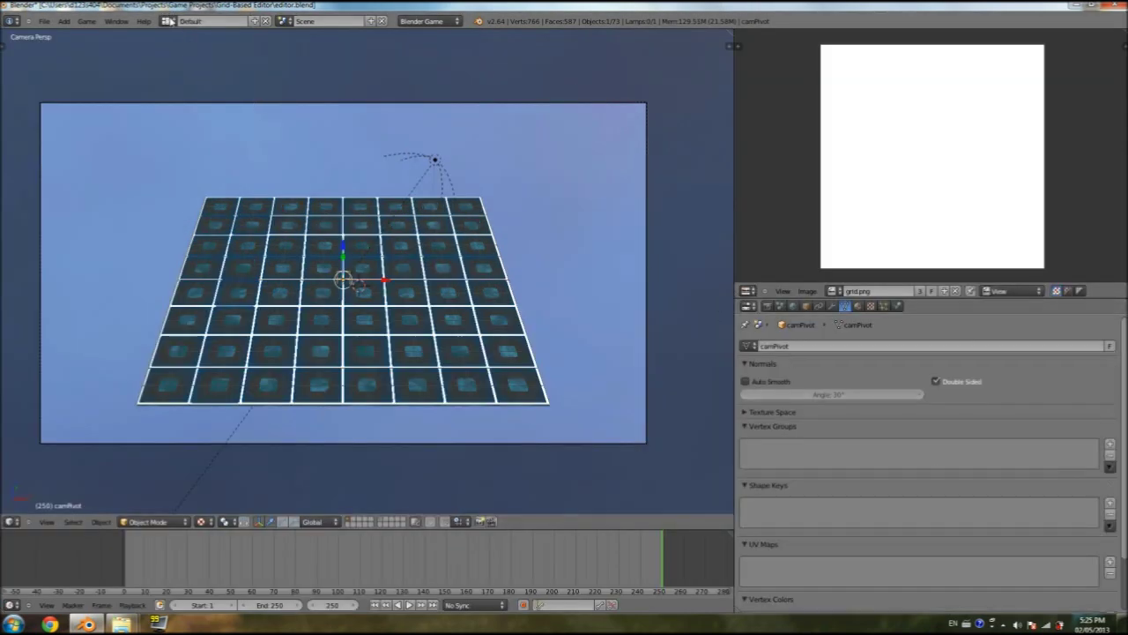
Change the Properties area to a 3D View and return it to the Properties editor
click(749, 305)
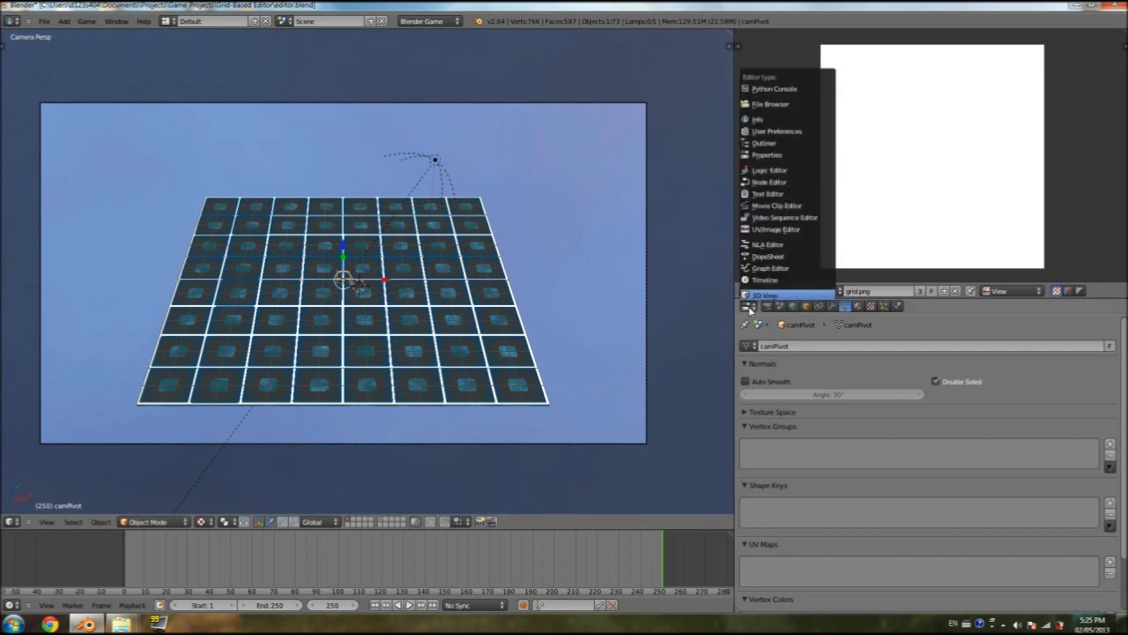
click(754, 296)
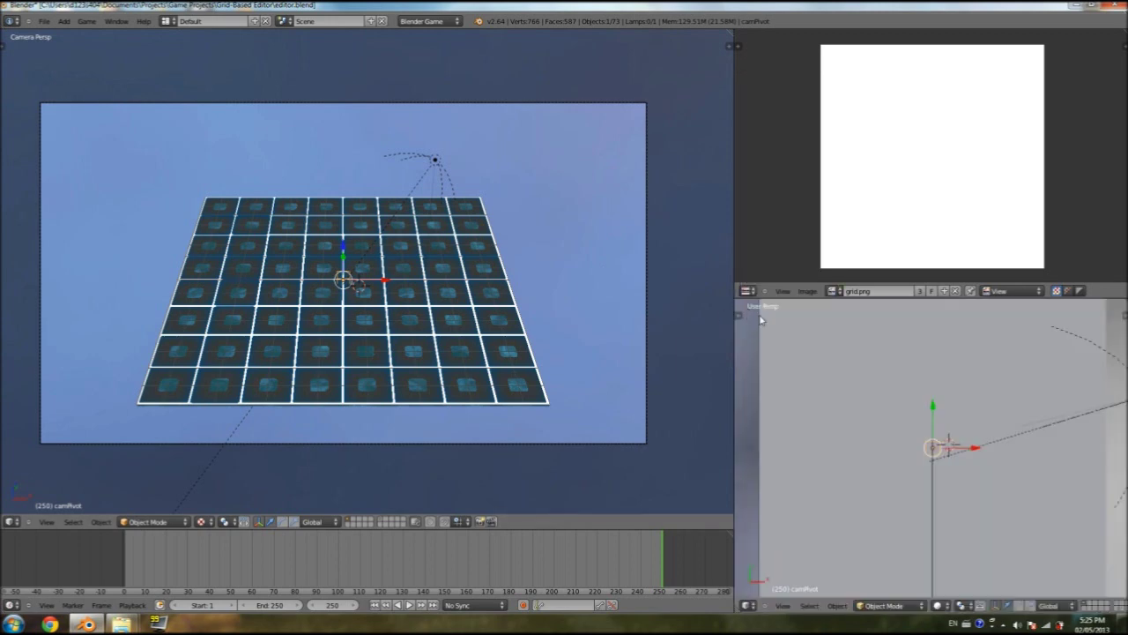
click(748, 606)
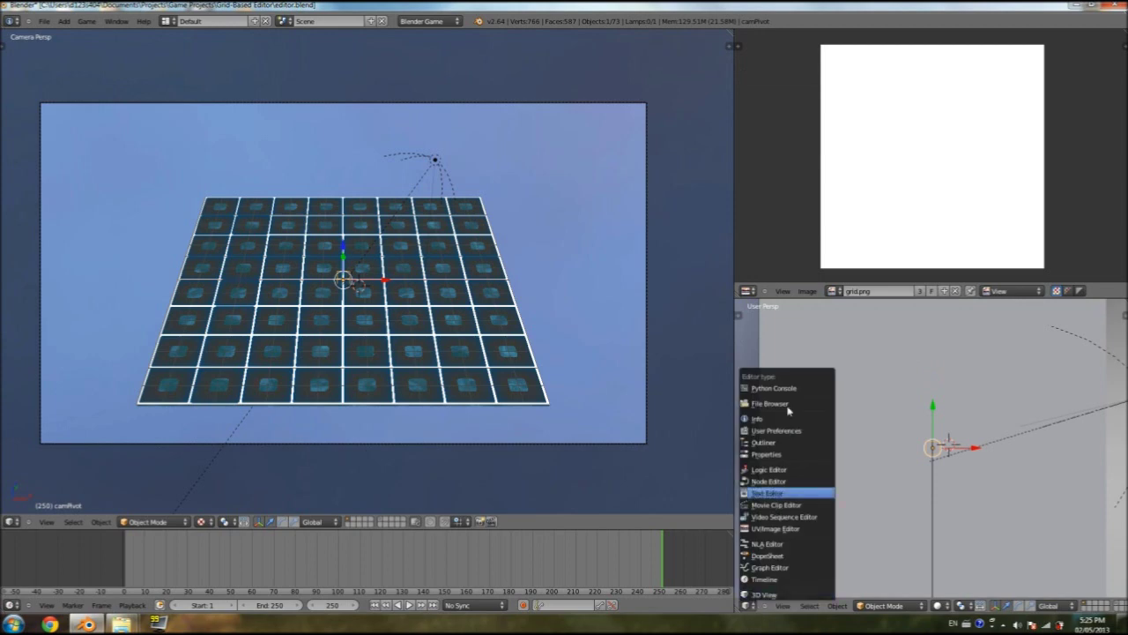
click(781, 454)
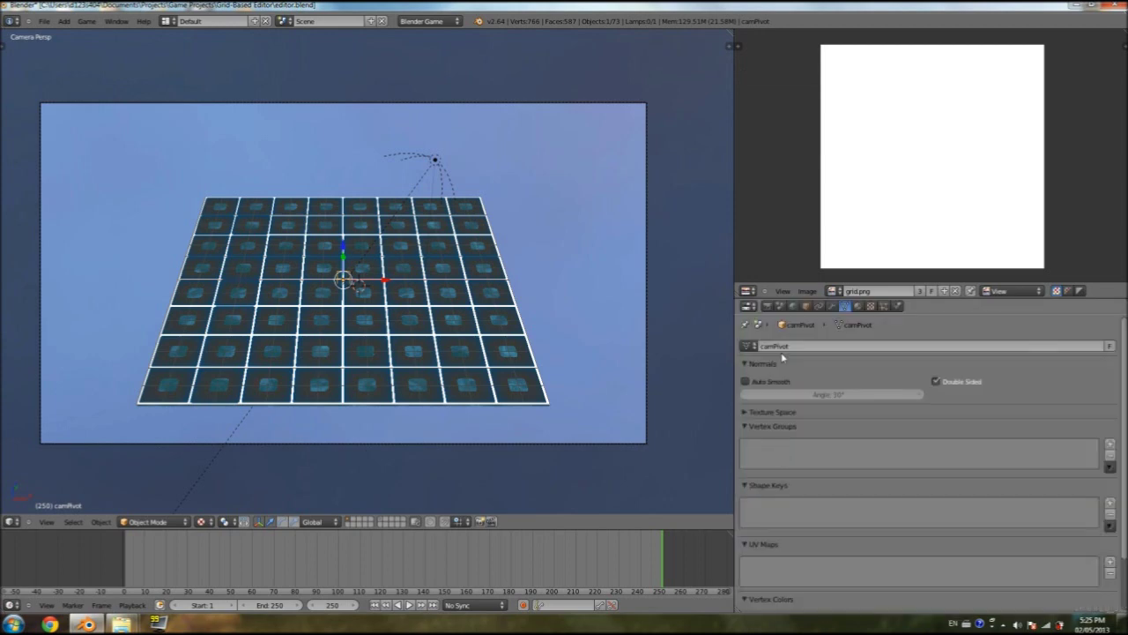
In the scene's render properties, set the Standalone Player resolution to 1920 by 1080
click(769, 306)
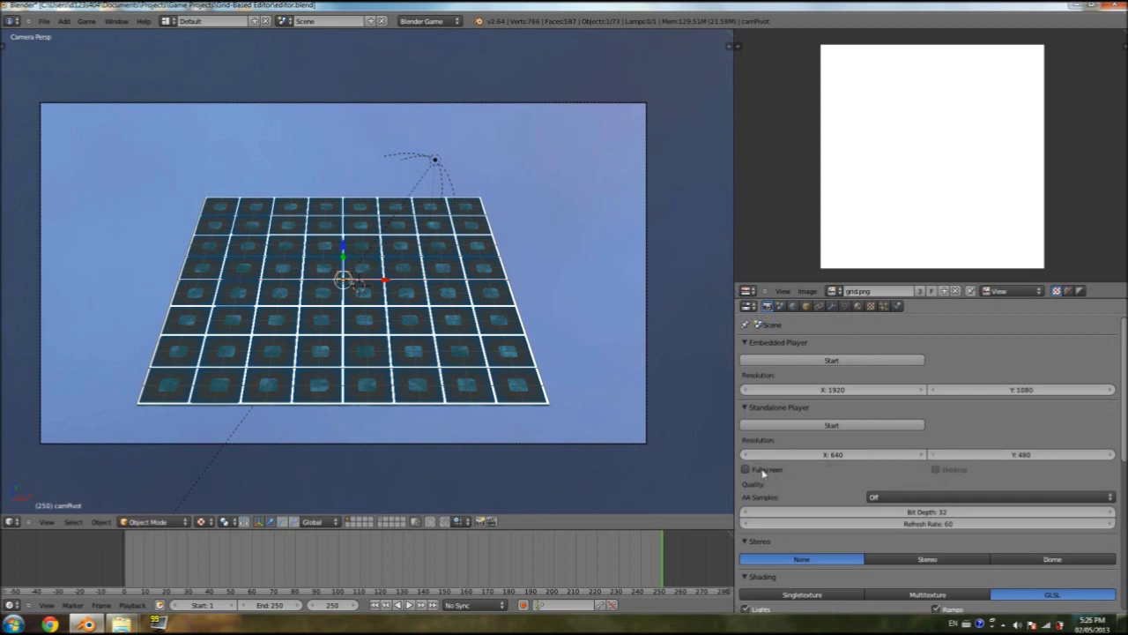
click(909, 499)
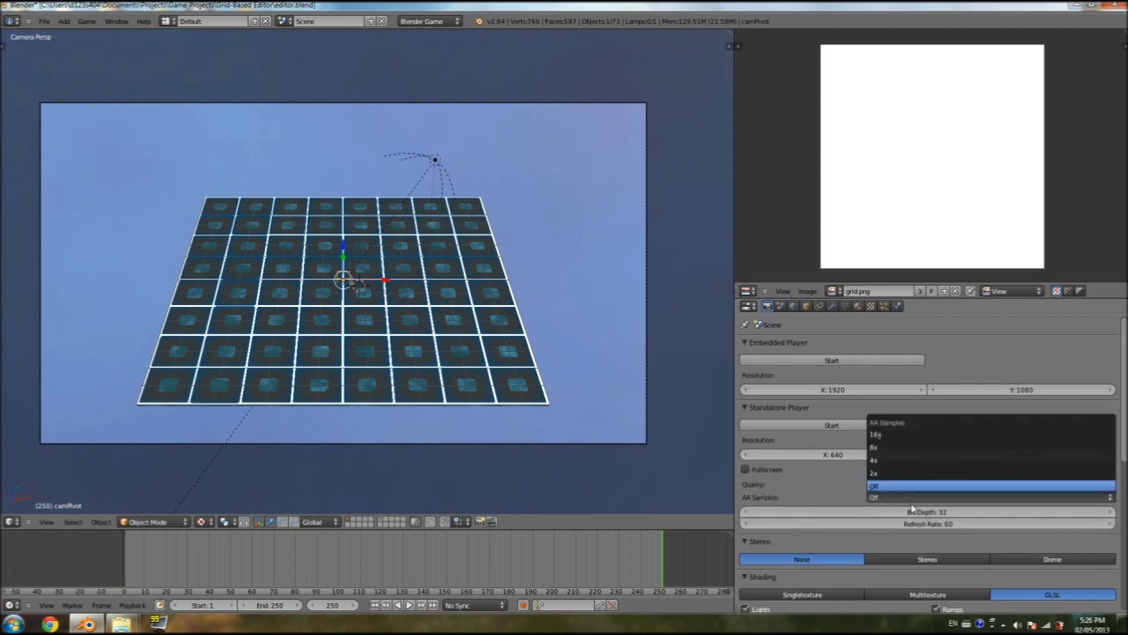
click(913, 487)
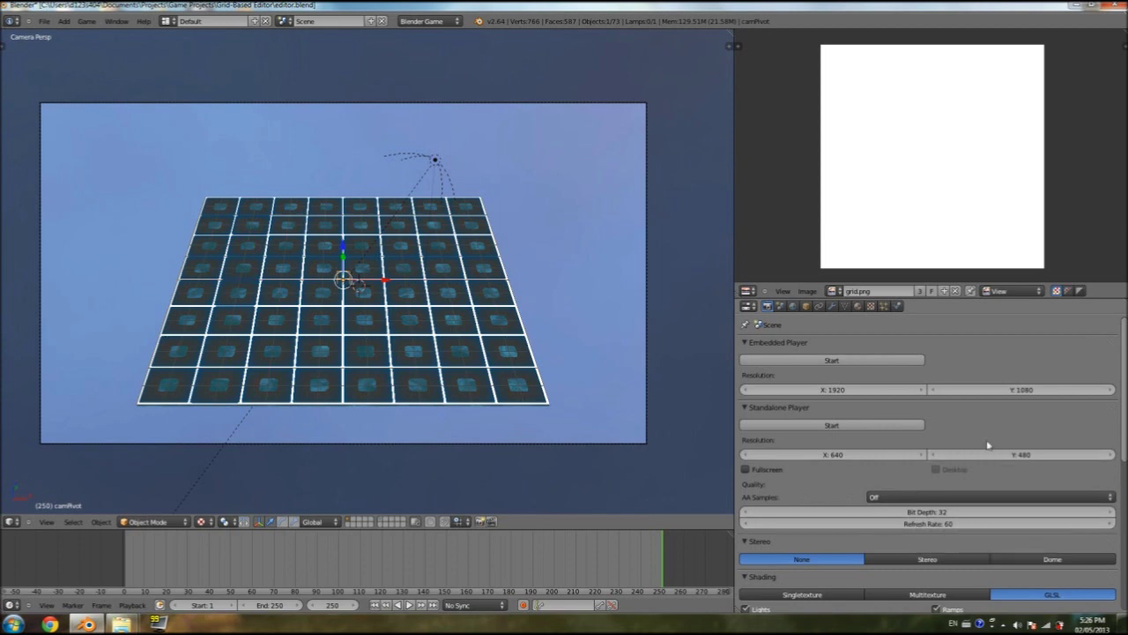
click(823, 455)
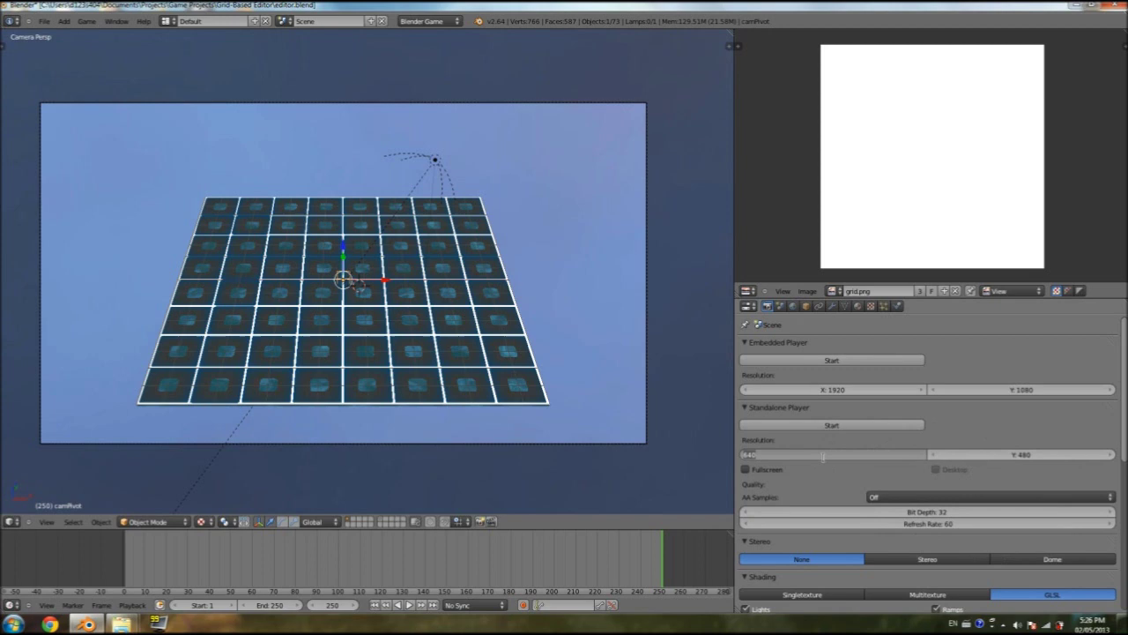
text(1920)
key(Return)
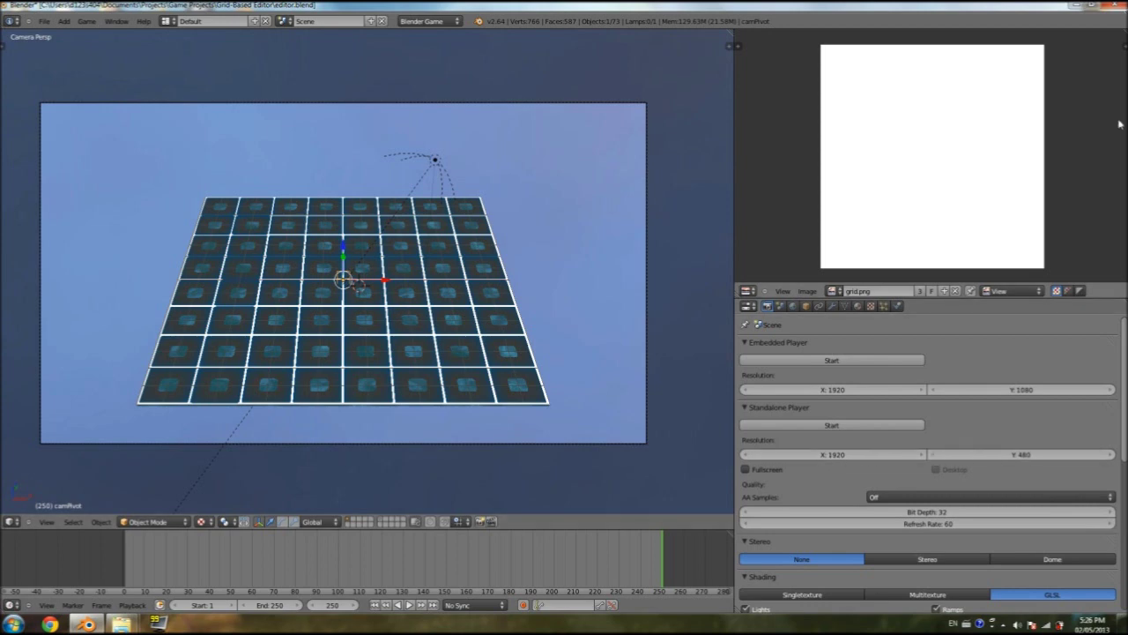
click(993, 455)
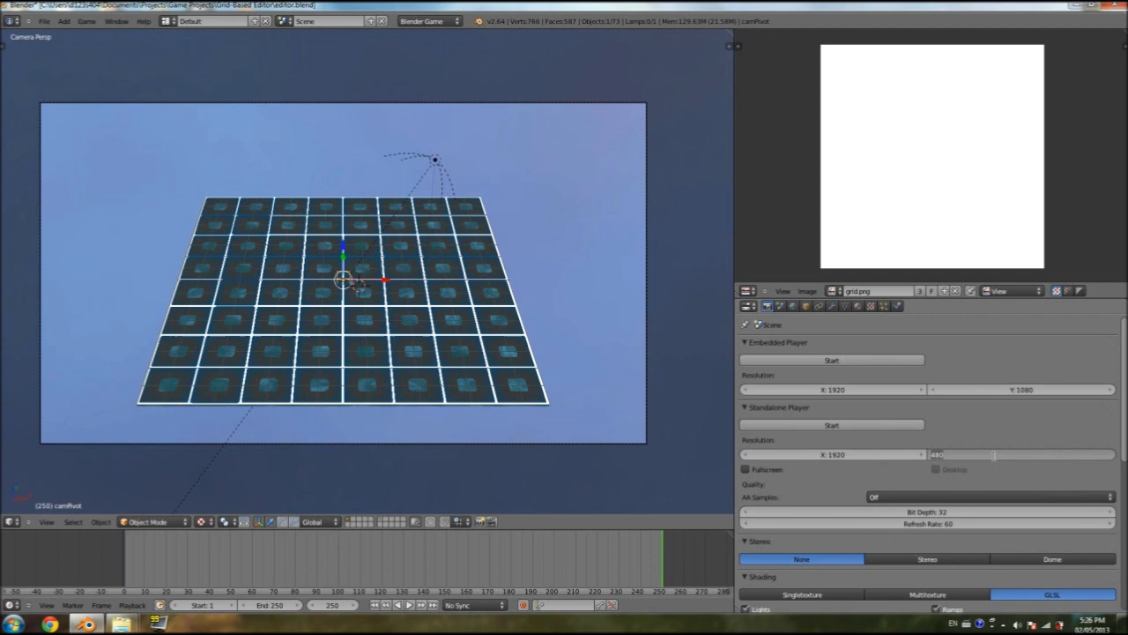
text(10)
key(Return)
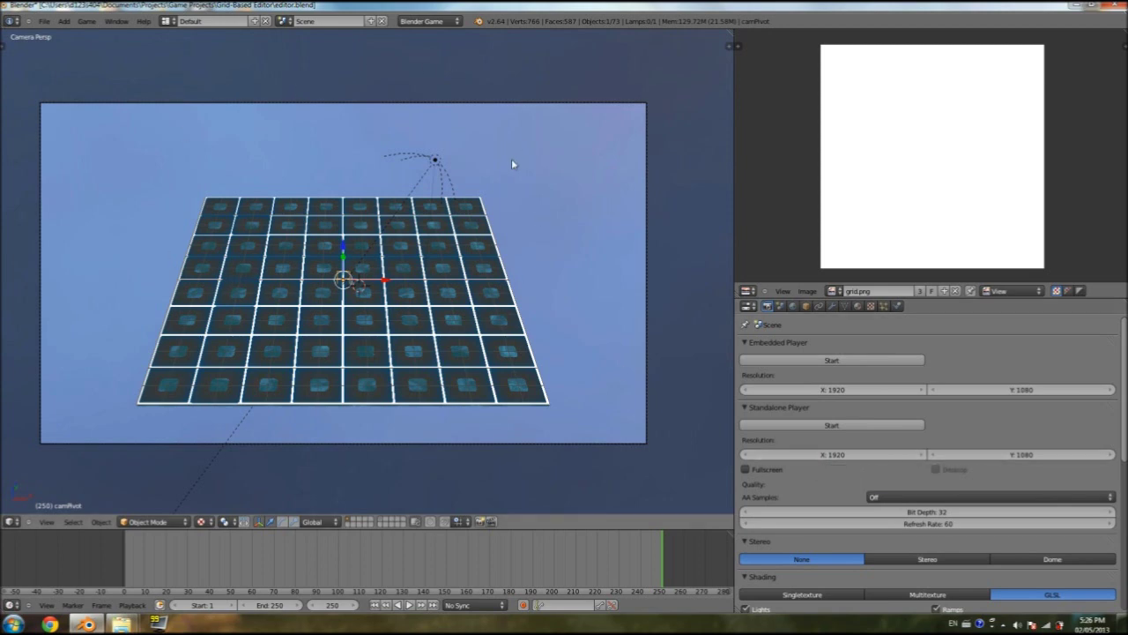
Review the AA Samples options in the Standalone Player quality settings
scroll(929, 500, down, 2)
scroll(929, 500, down, 1)
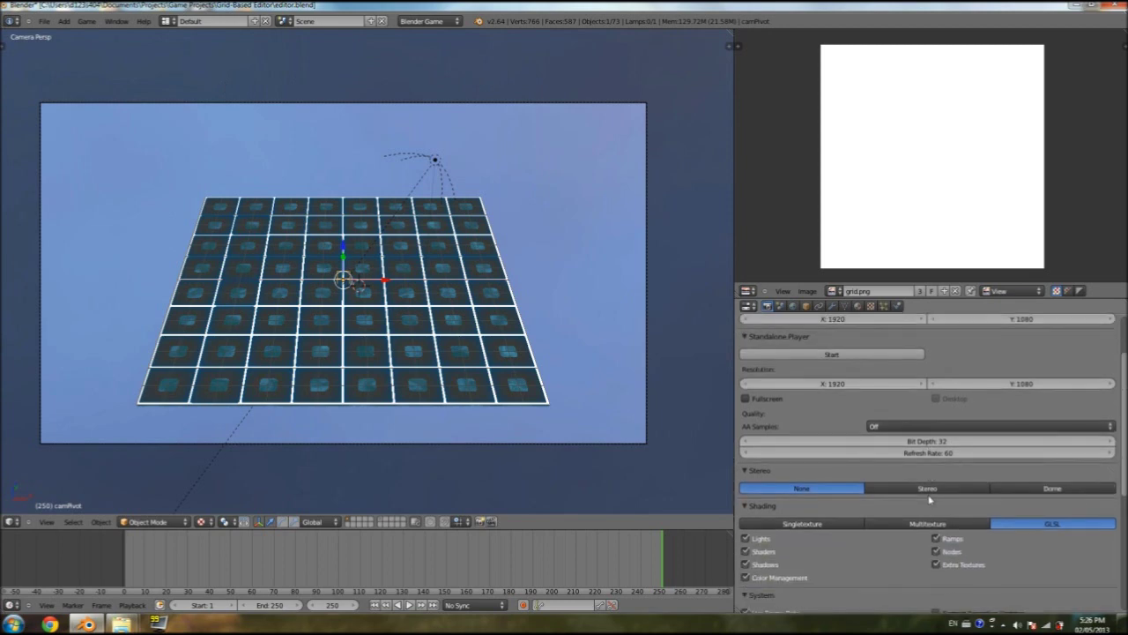
click(890, 428)
click(881, 427)
click(885, 427)
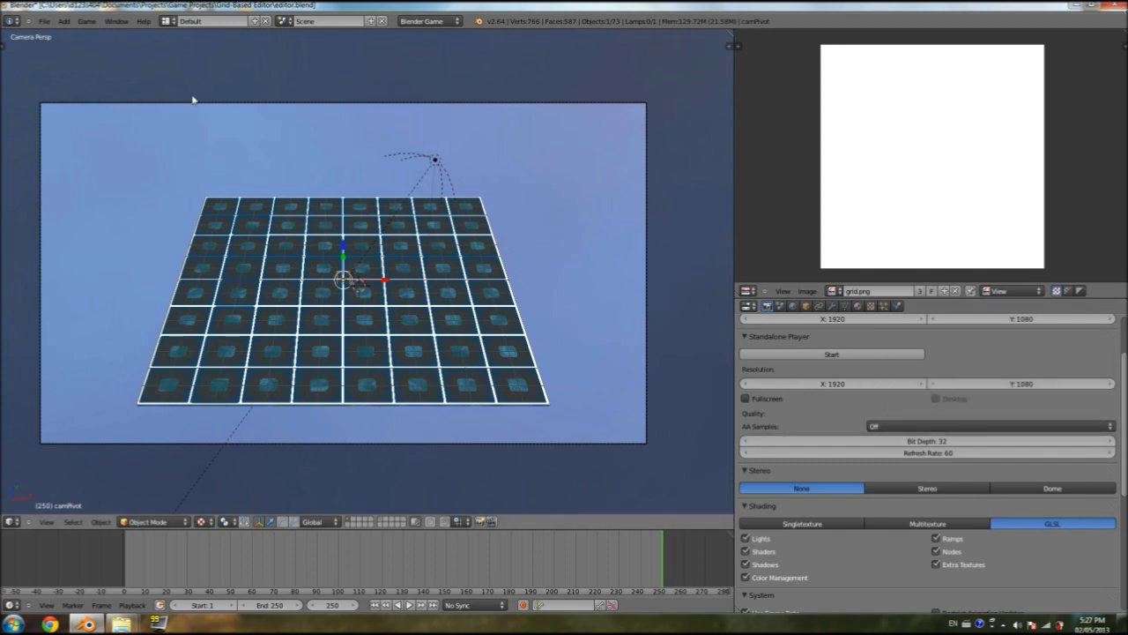
Check the available export formats for a game engine runtime option
click(44, 22)
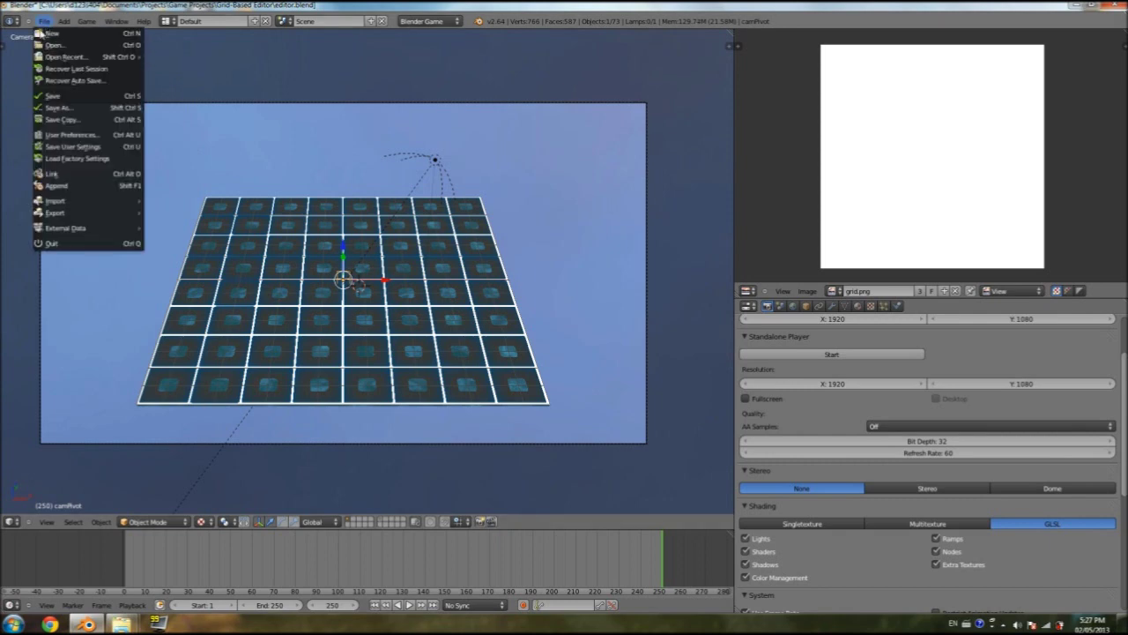
mouse_move(82, 216)
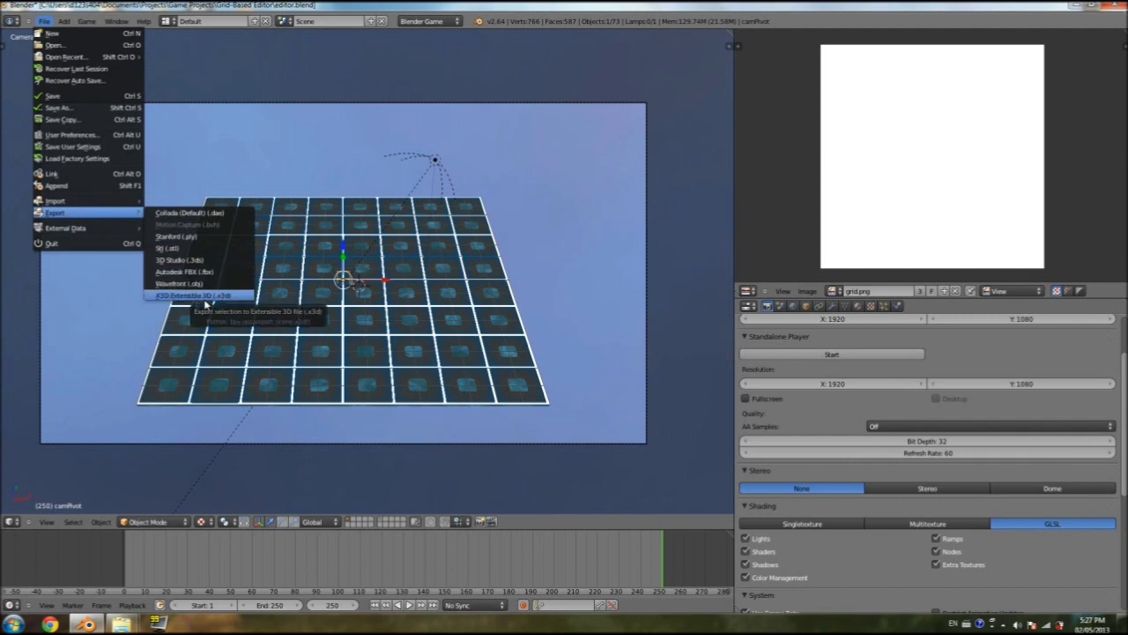
key(Escape)
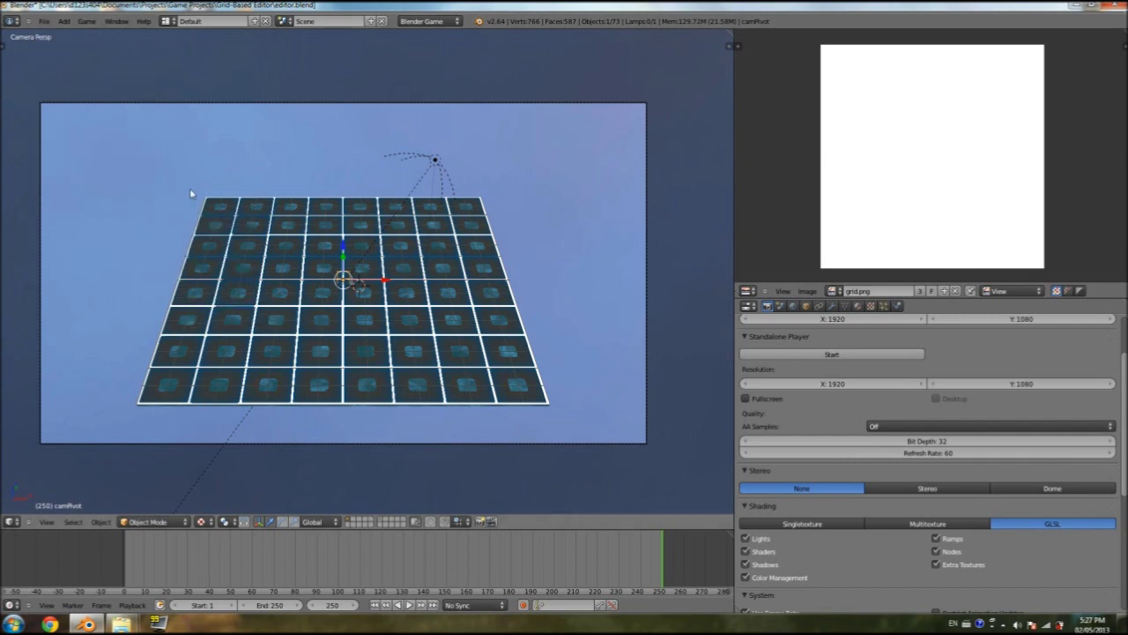
Enable the Save As Game Engine Runtime add-on in the Game Engine category and save the user preferences as default
click(44, 20)
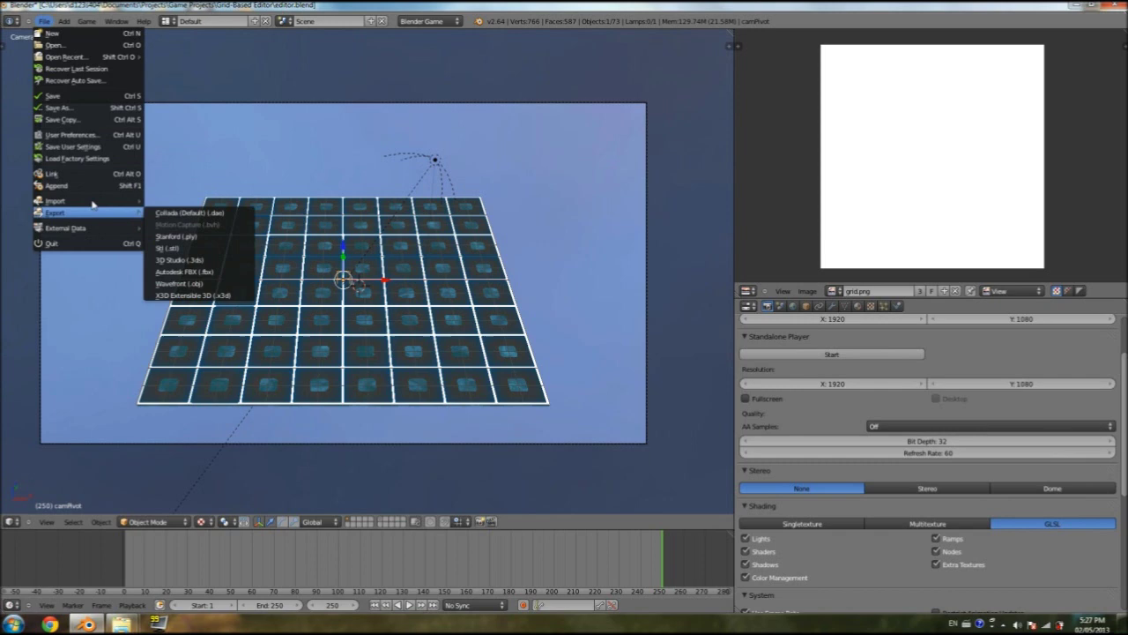
click(93, 137)
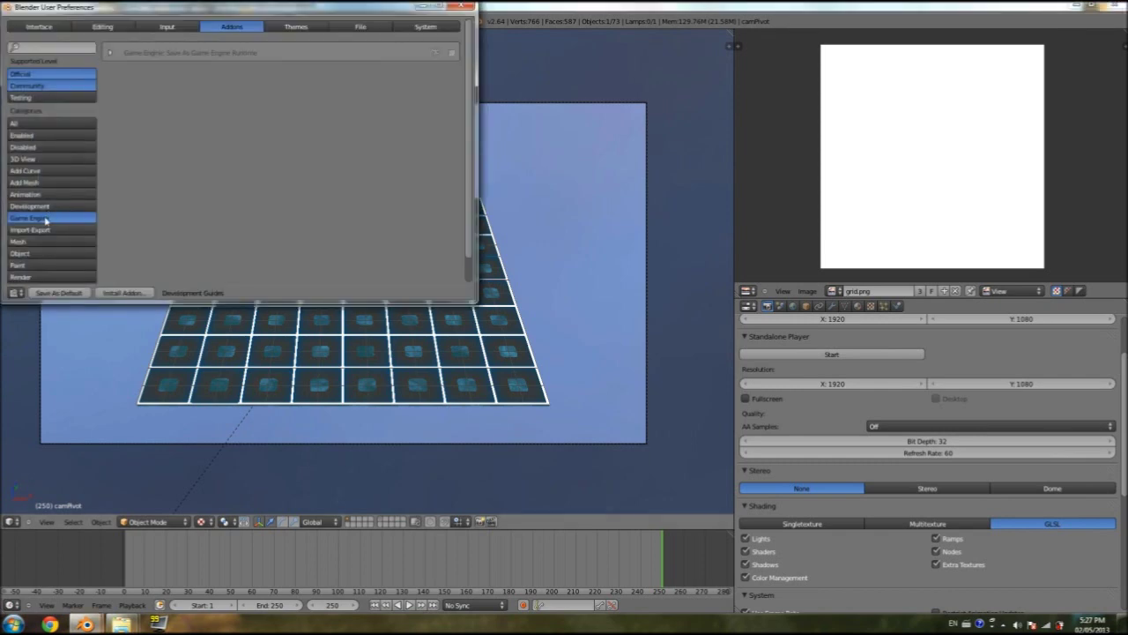
click(109, 54)
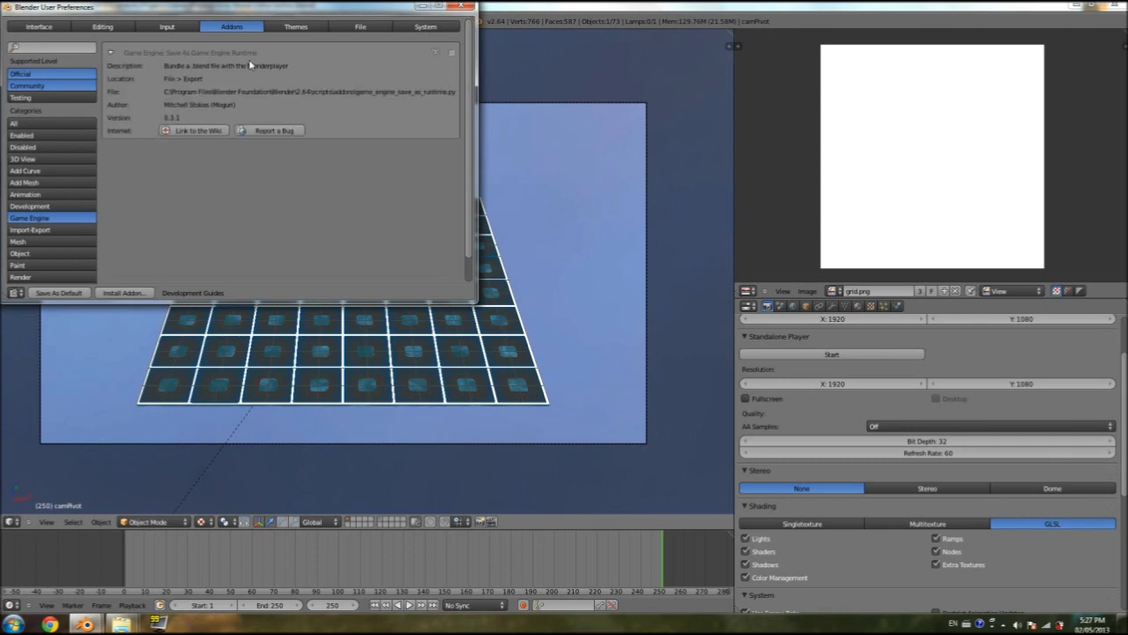
click(452, 53)
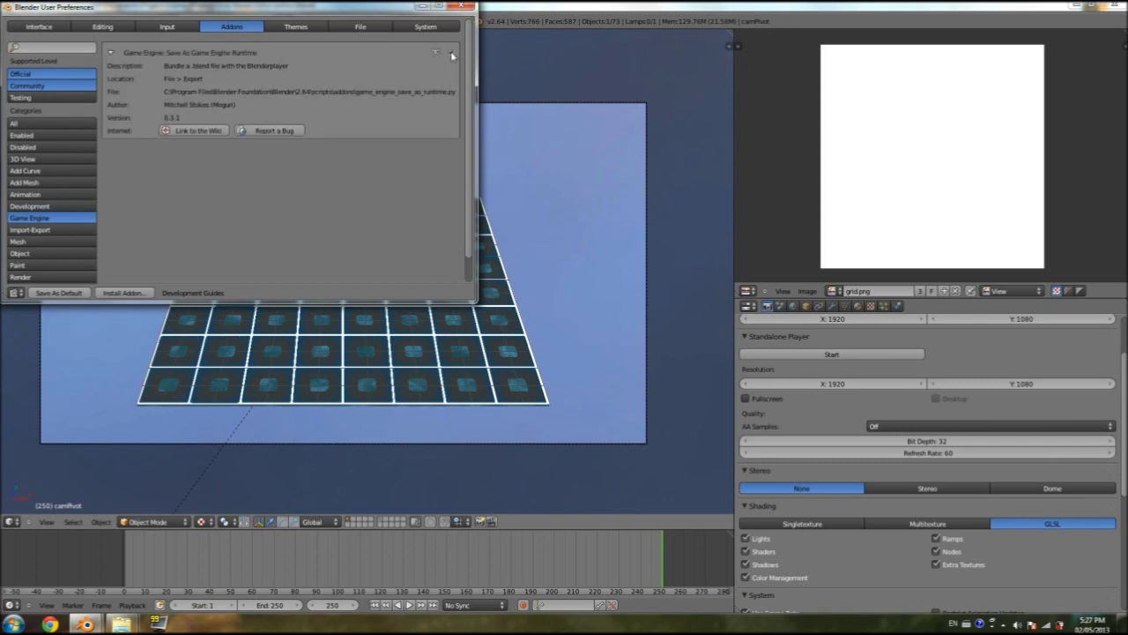
click(58, 293)
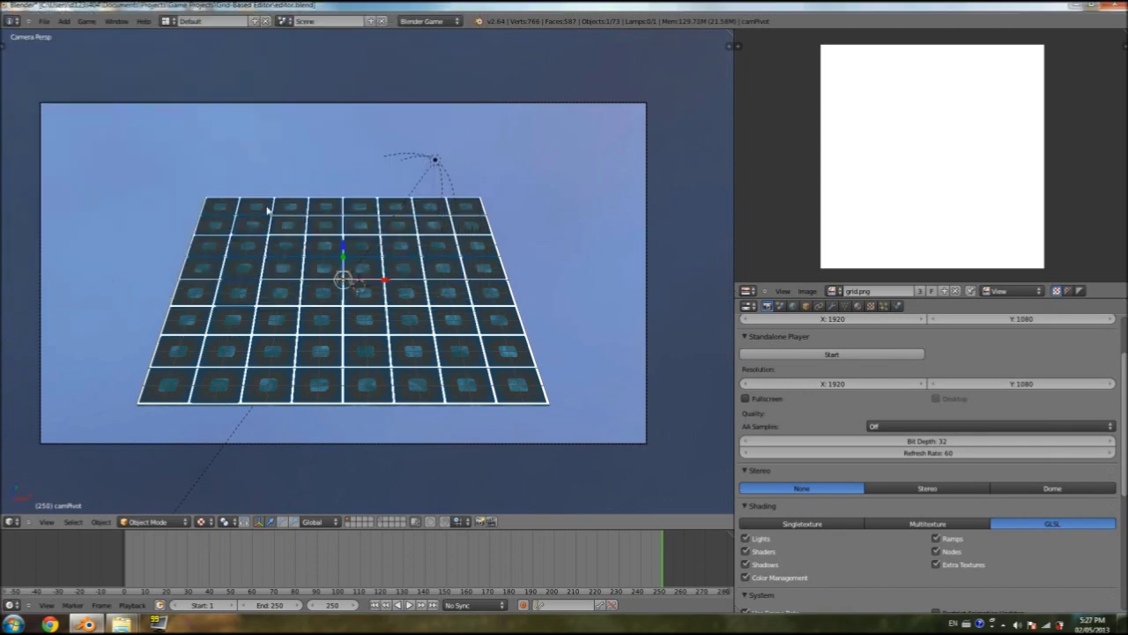
Pack all external data into the .blend file
click(41, 23)
click(43, 20)
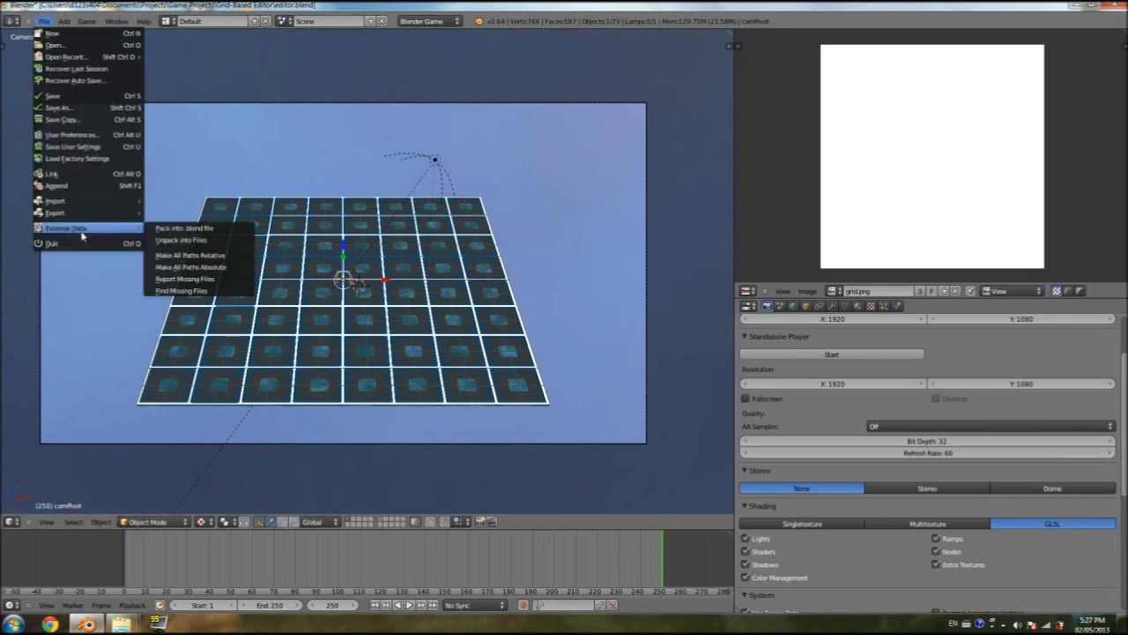
click(200, 229)
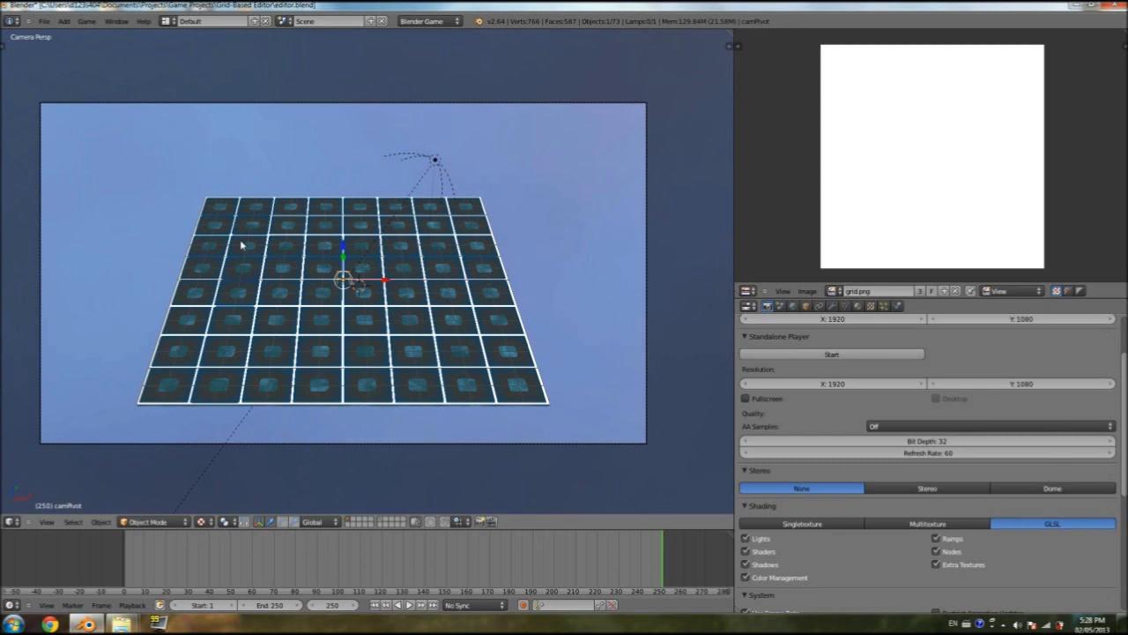
click(44, 22)
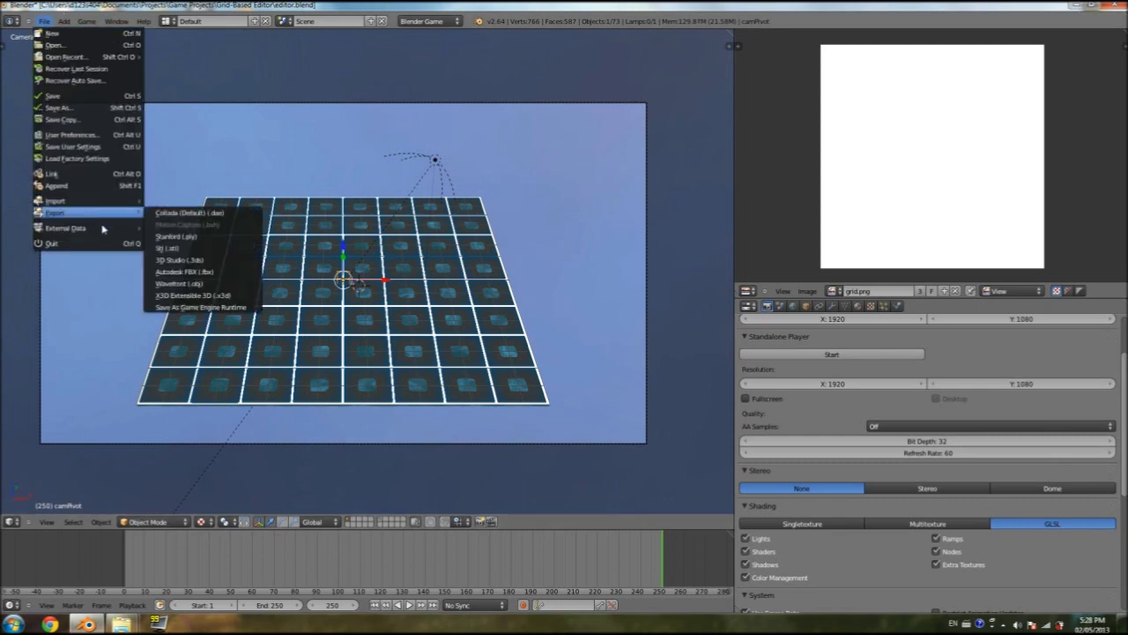
mouse_move(88, 231)
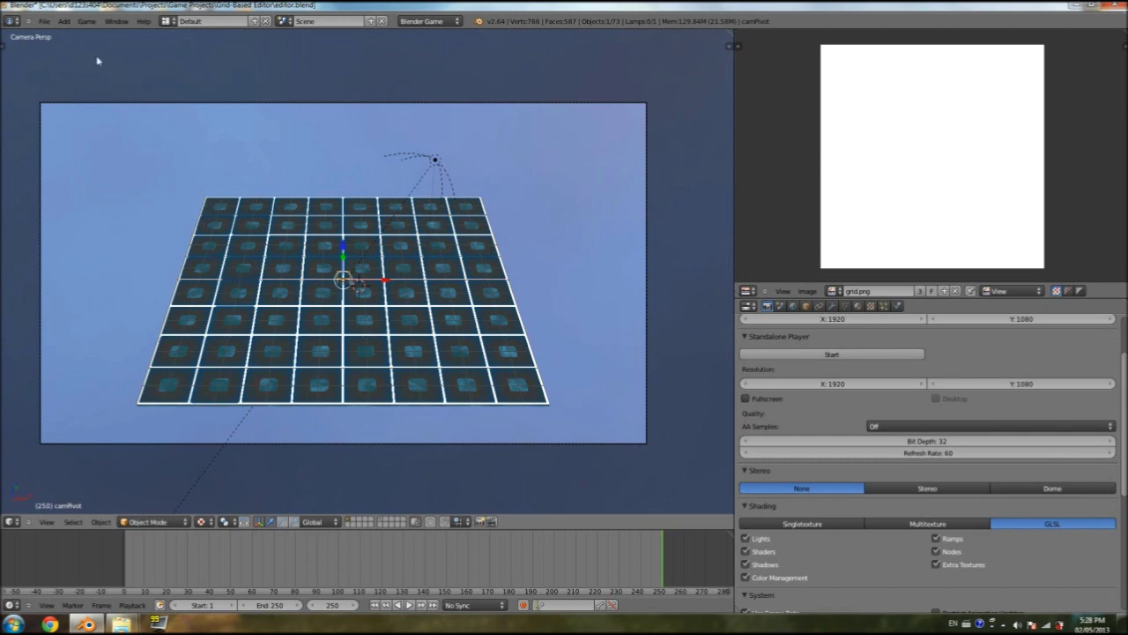
click(43, 20)
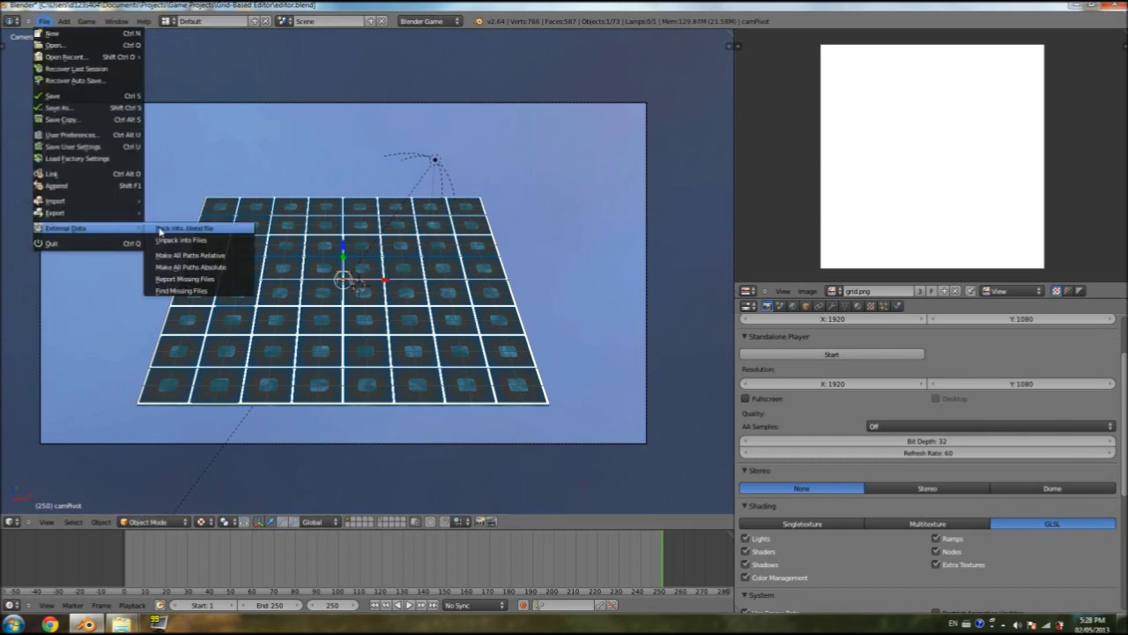
click(163, 232)
Begin a Save As Game Engine Runtime export and create a folder named Grid Editor Runtime inside Game Projects
click(43, 20)
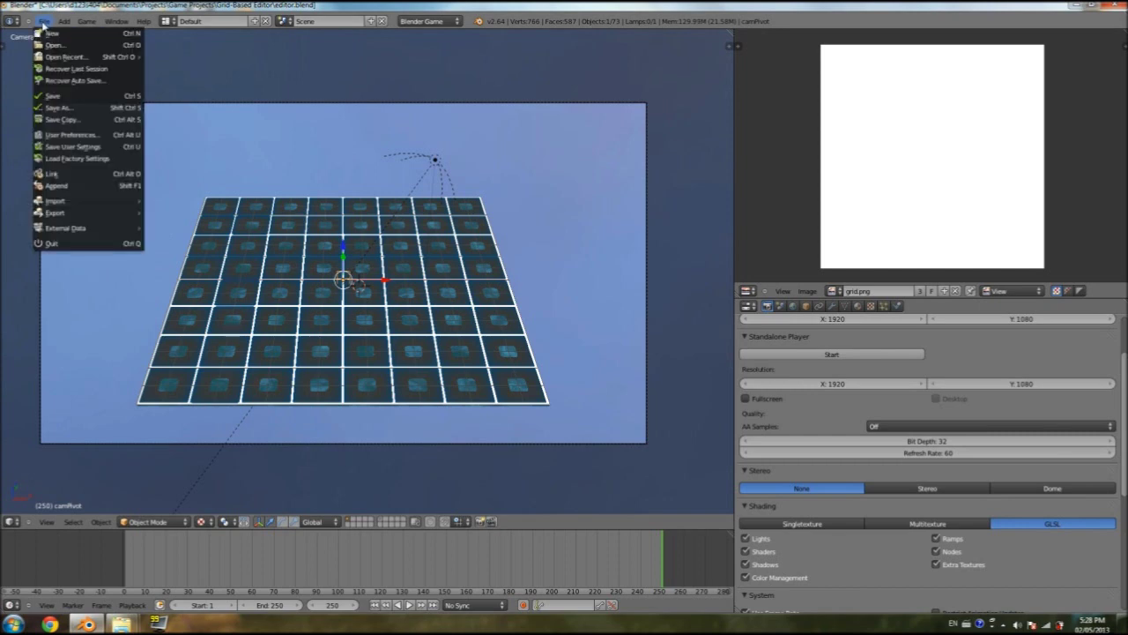
mouse_move(79, 213)
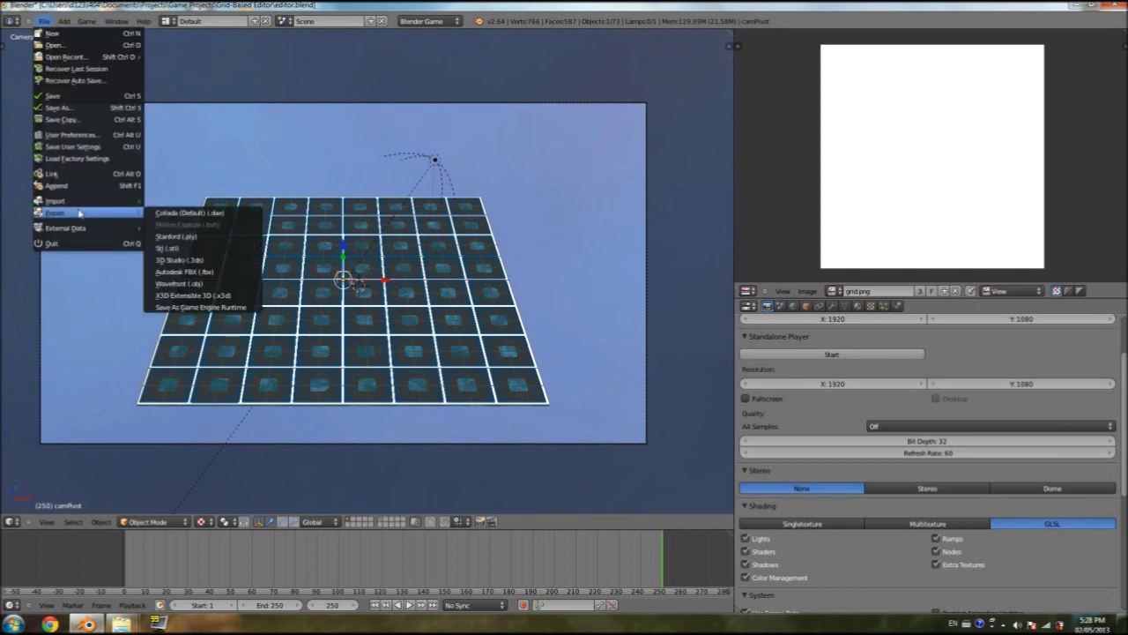
click(215, 307)
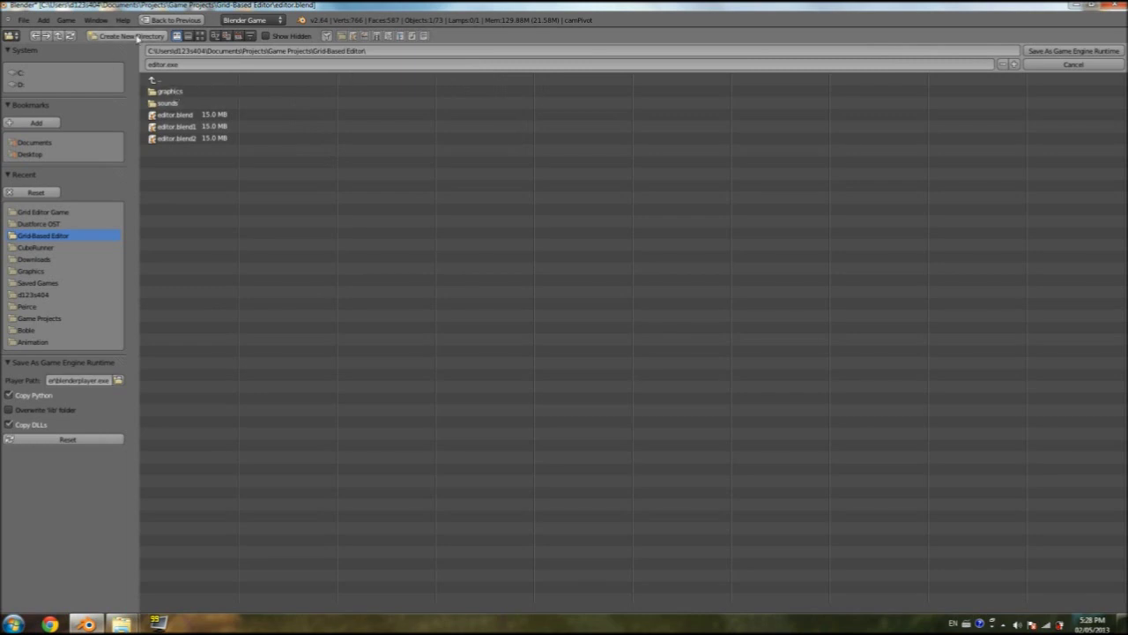
click(155, 80)
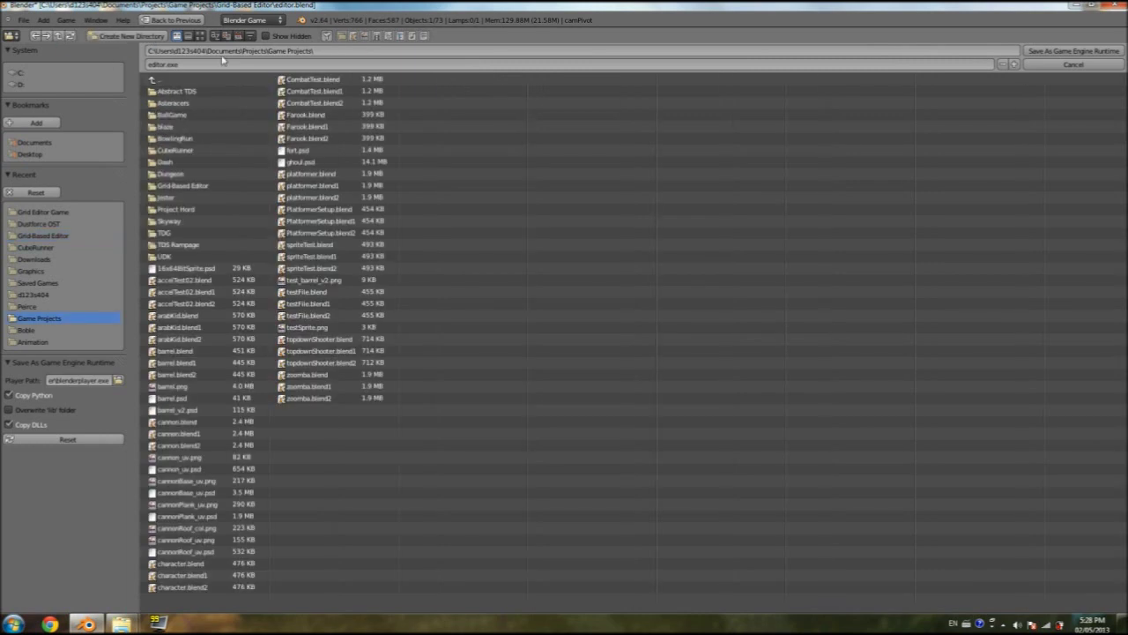
click(119, 42)
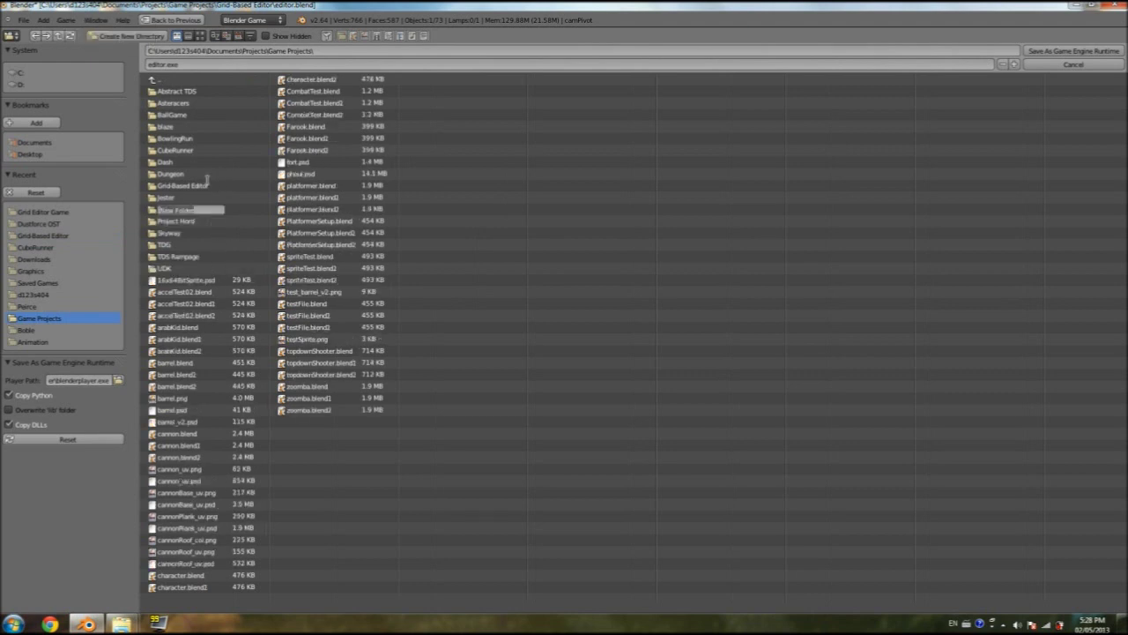
text(g)
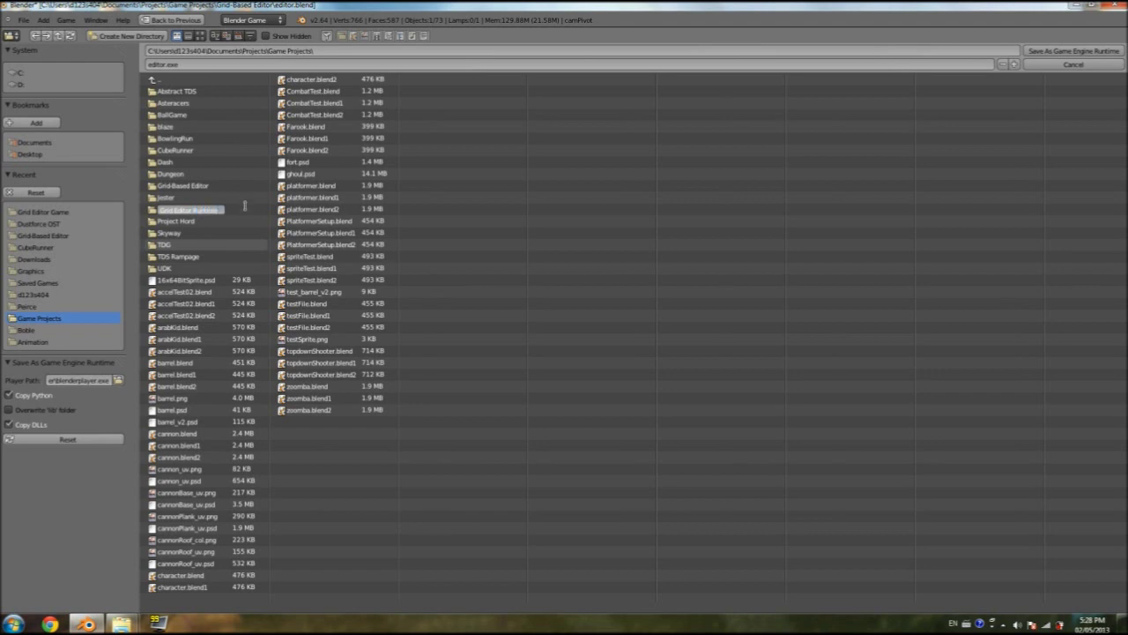
key(Return)
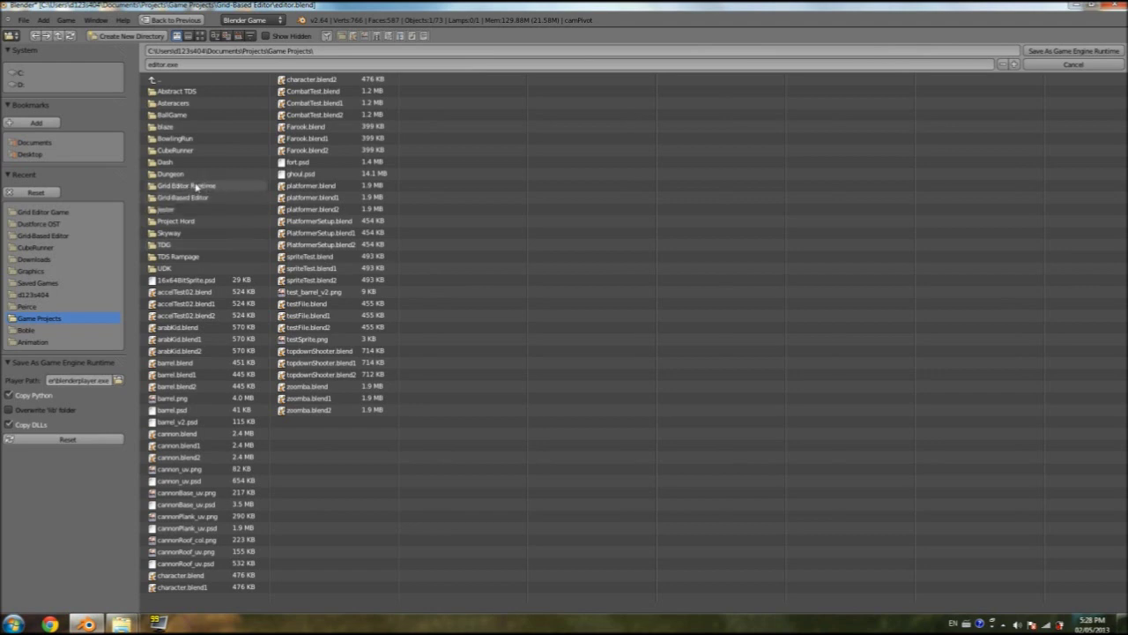
Save the game runtime as editor.exe in the Grid Editor Runtime folder and close Blender
click(196, 186)
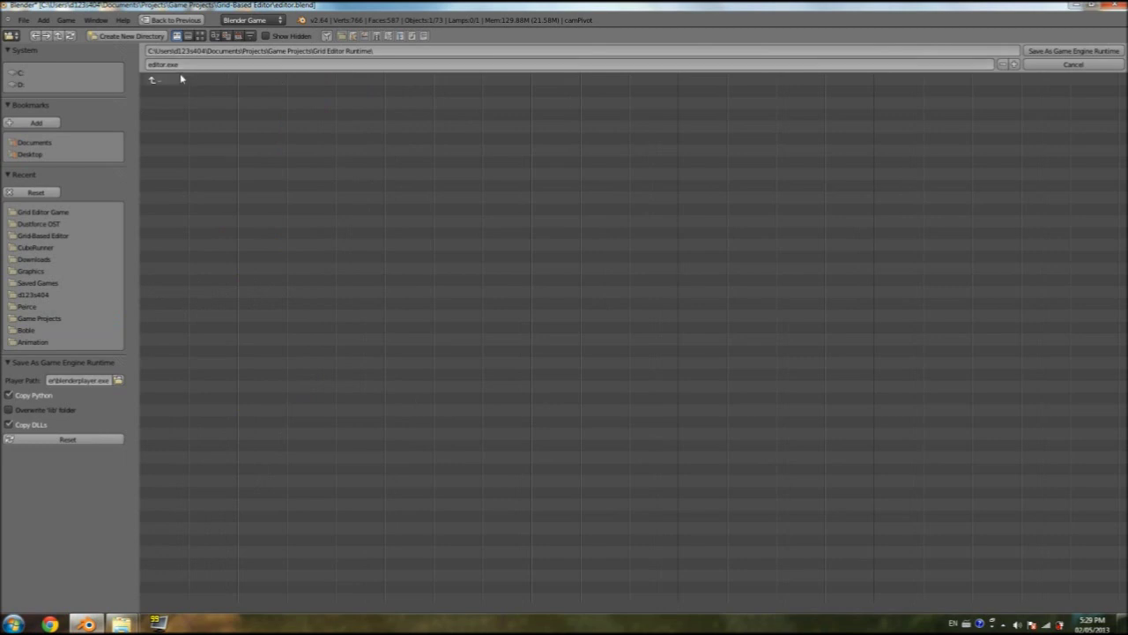
click(1068, 52)
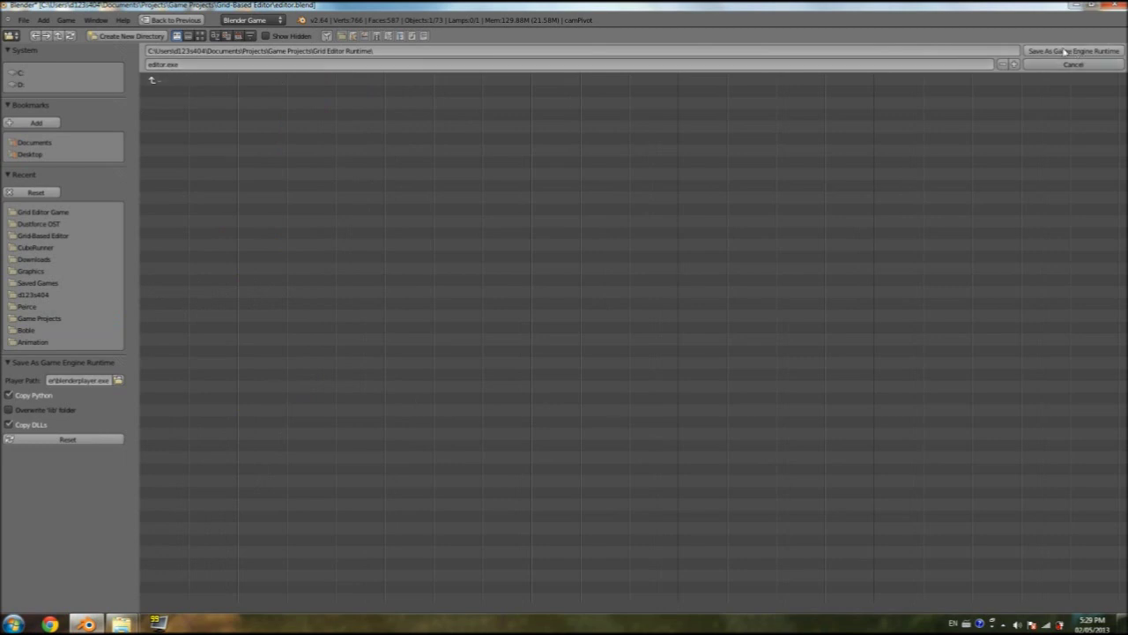
click(1065, 51)
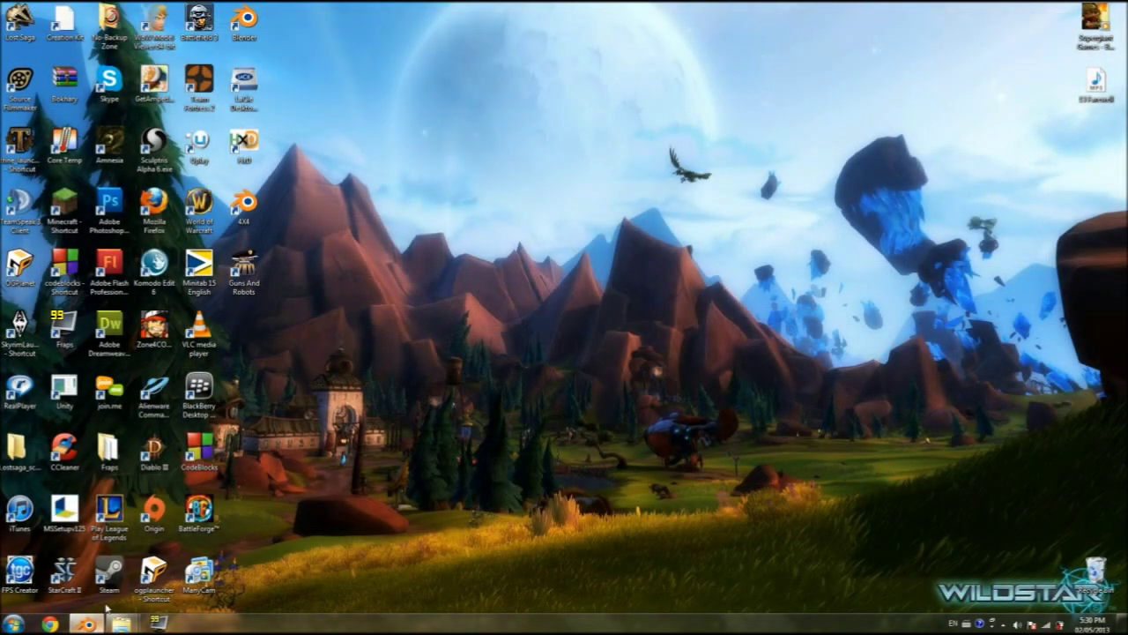
click(87, 622)
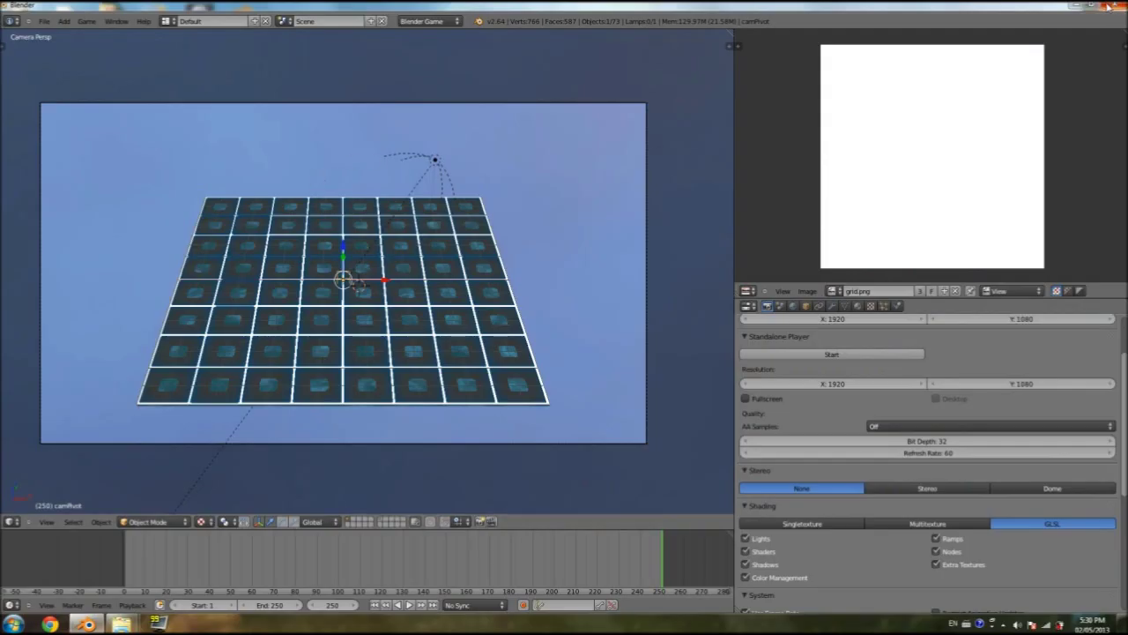
click(1108, 5)
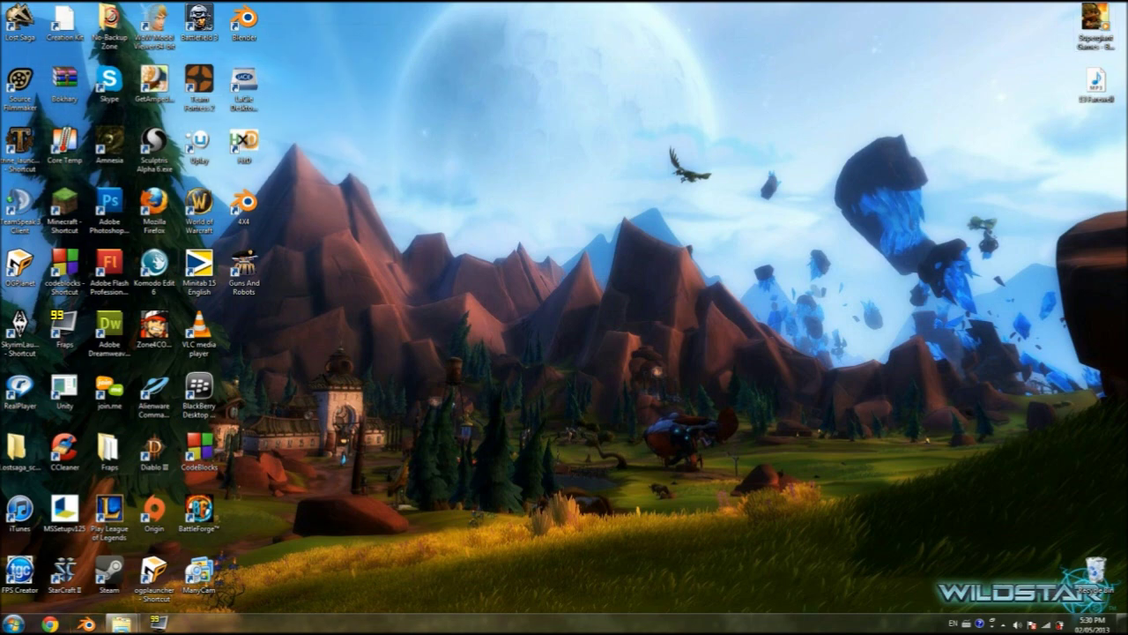
Open the Grid Editor Runtime folder in Game Projects with Windows Explorer, and test-launch and close the exported editor application
mouse_move(122, 622)
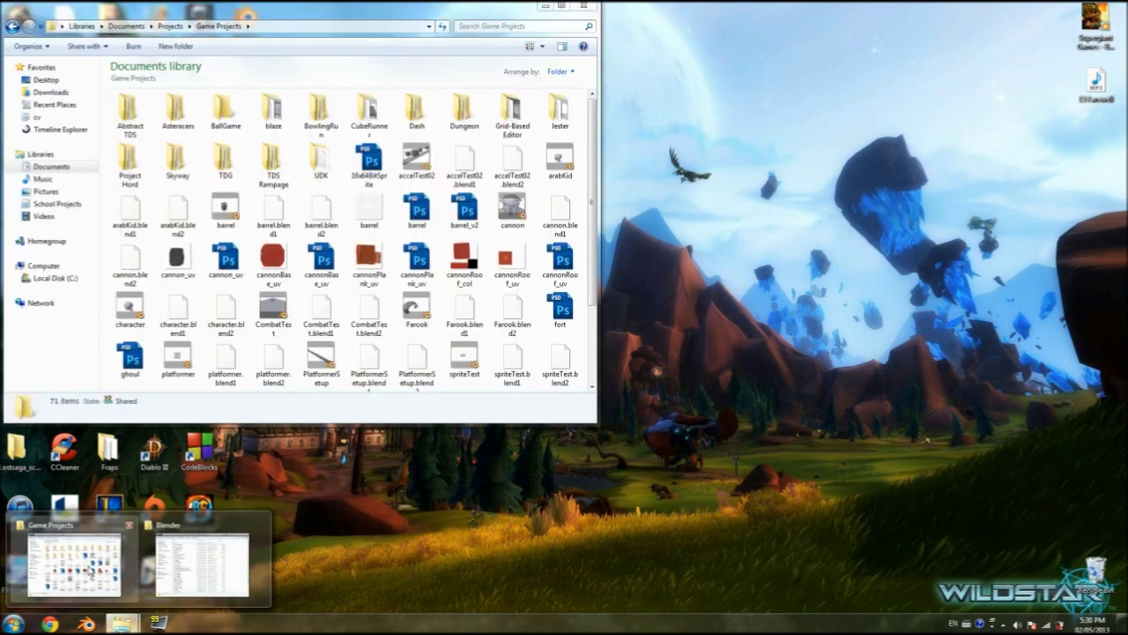
click(92, 571)
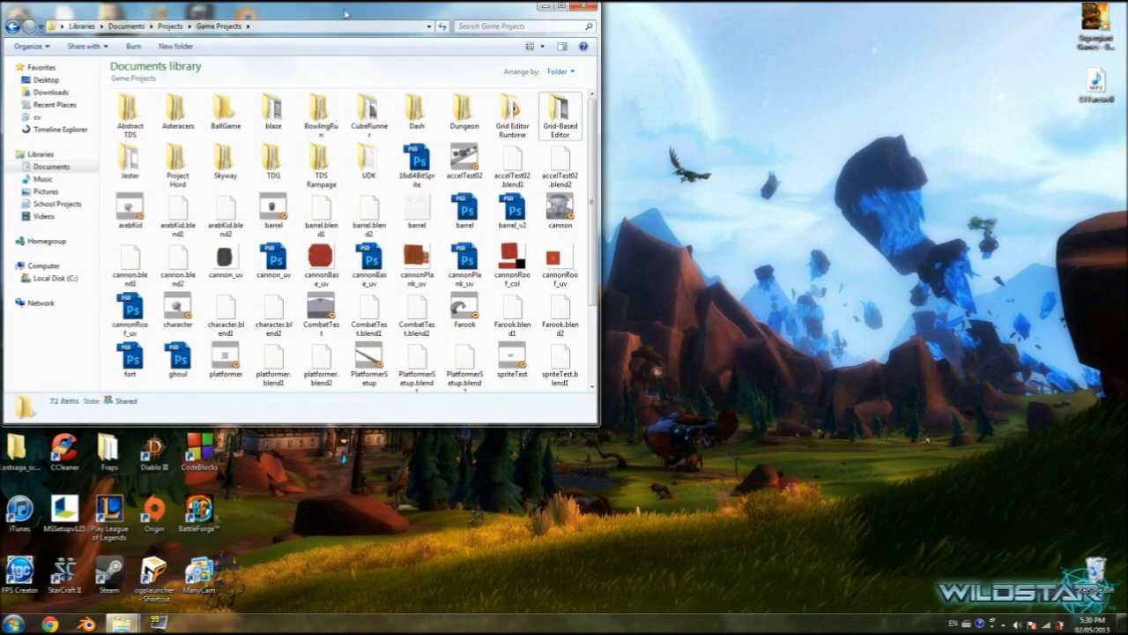
click(650, 151)
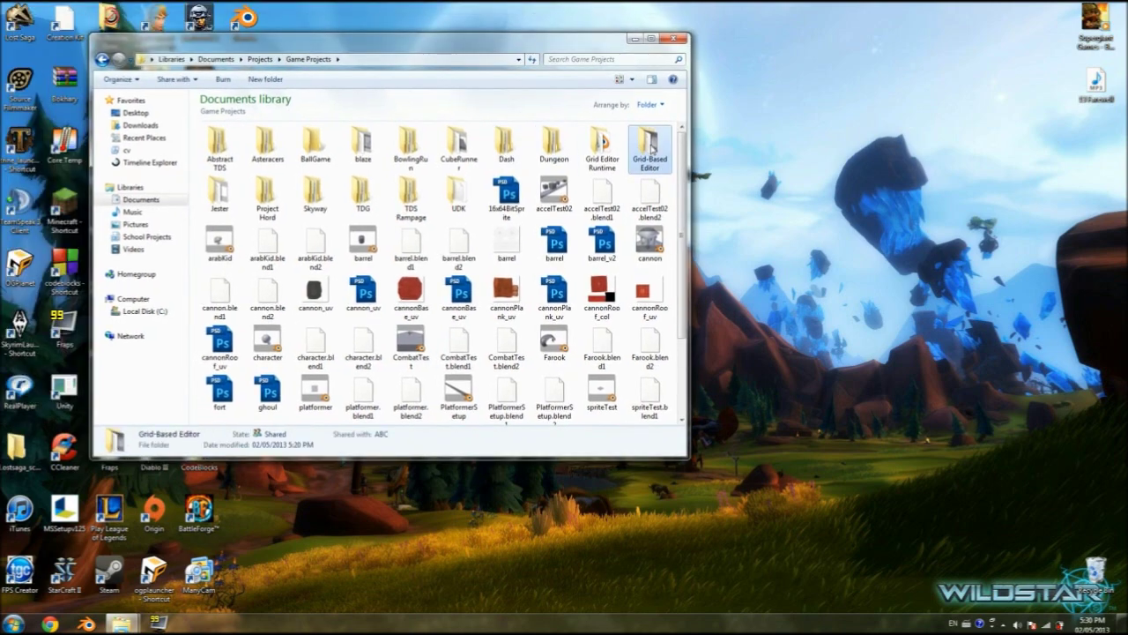
click(600, 144)
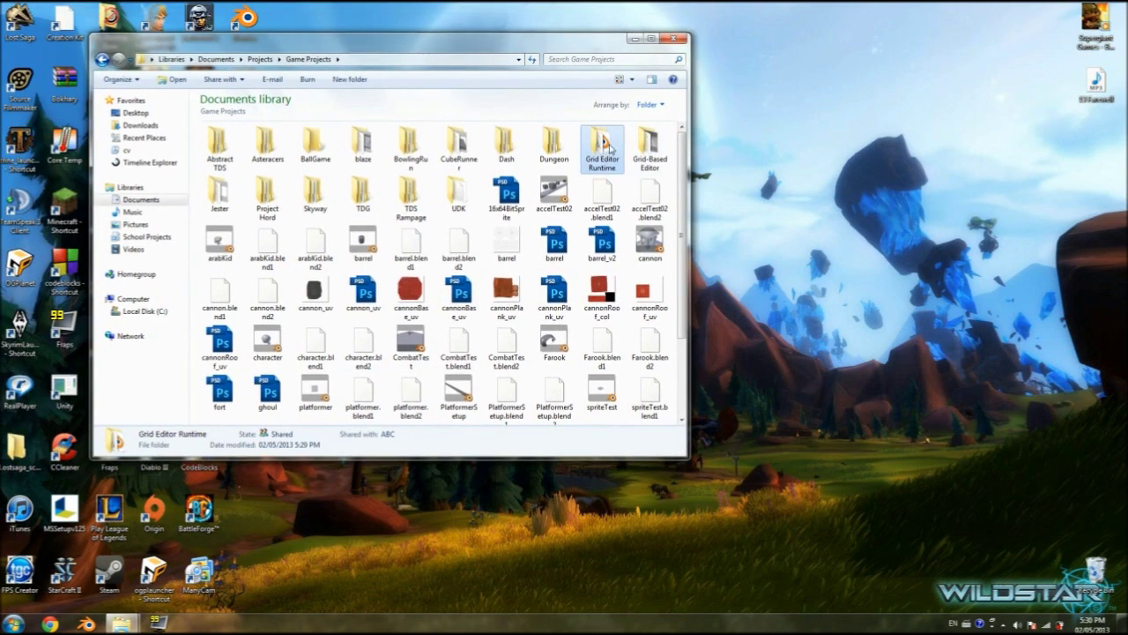
double_click(607, 146)
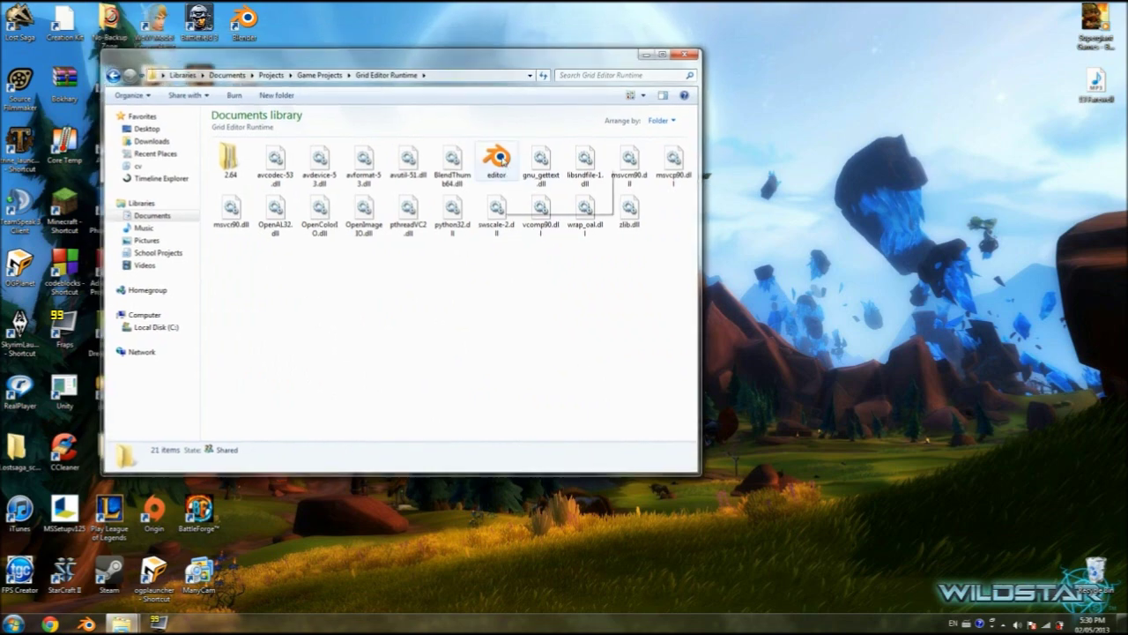
double_click(505, 167)
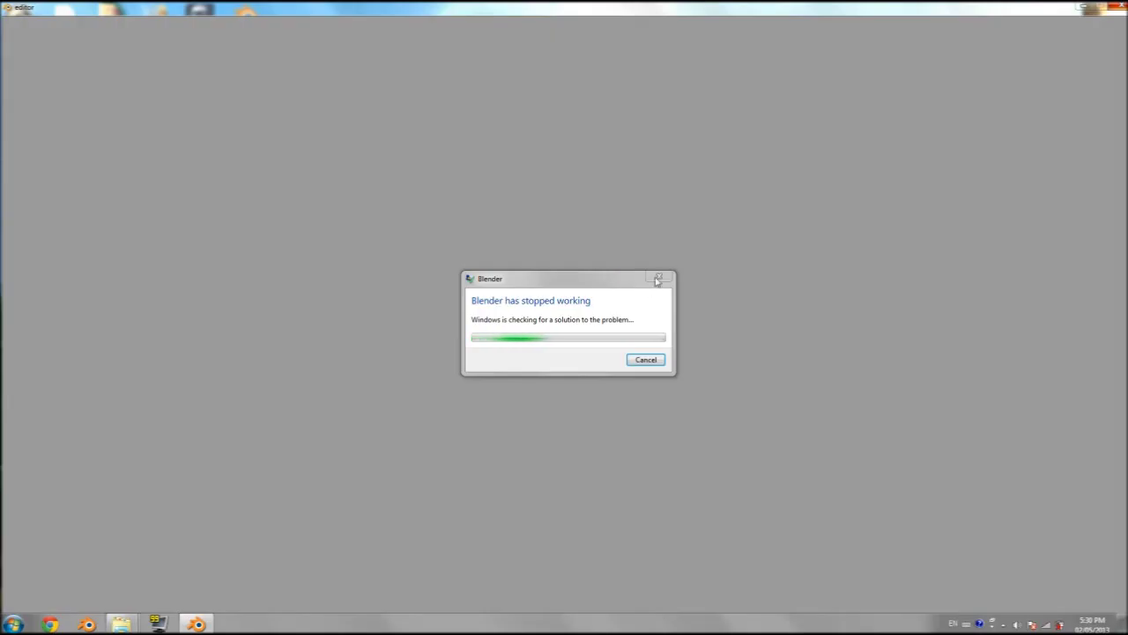
click(658, 278)
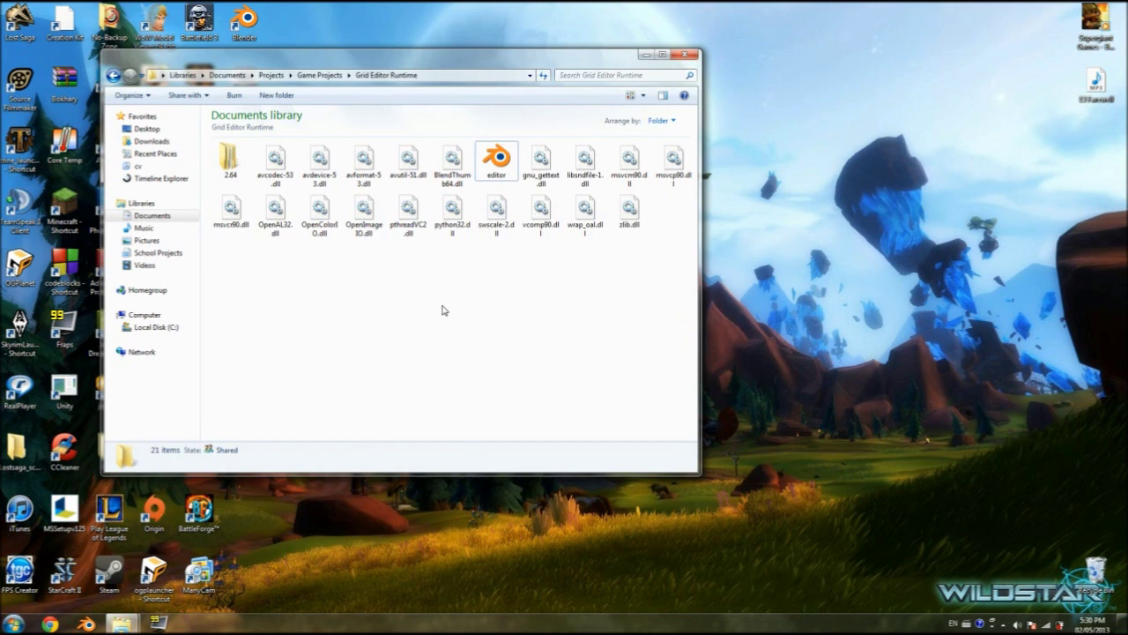
Examine the exported editor application and its accompanying DLL files in the Grid Editor Runtime folder
drag(449, 296, 630, 322)
drag(481, 279, 574, 305)
drag(681, 197, 256, 284)
key(Home)
key(e)
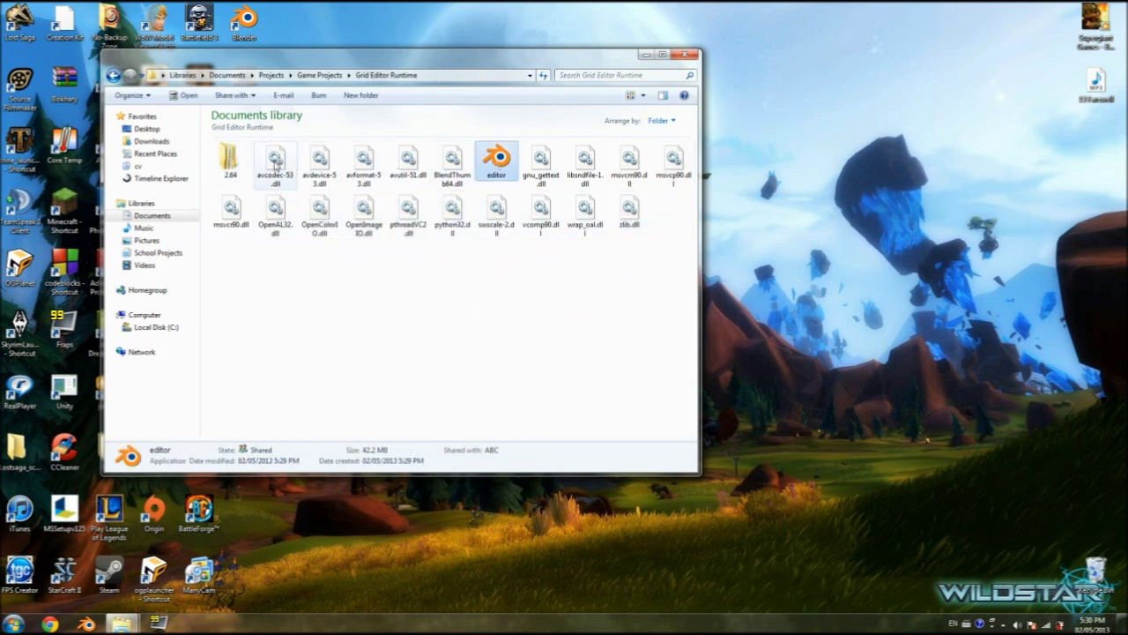
key(Home)
click(617, 305)
drag(687, 212, 540, 284)
click(541, 160)
click(629, 211)
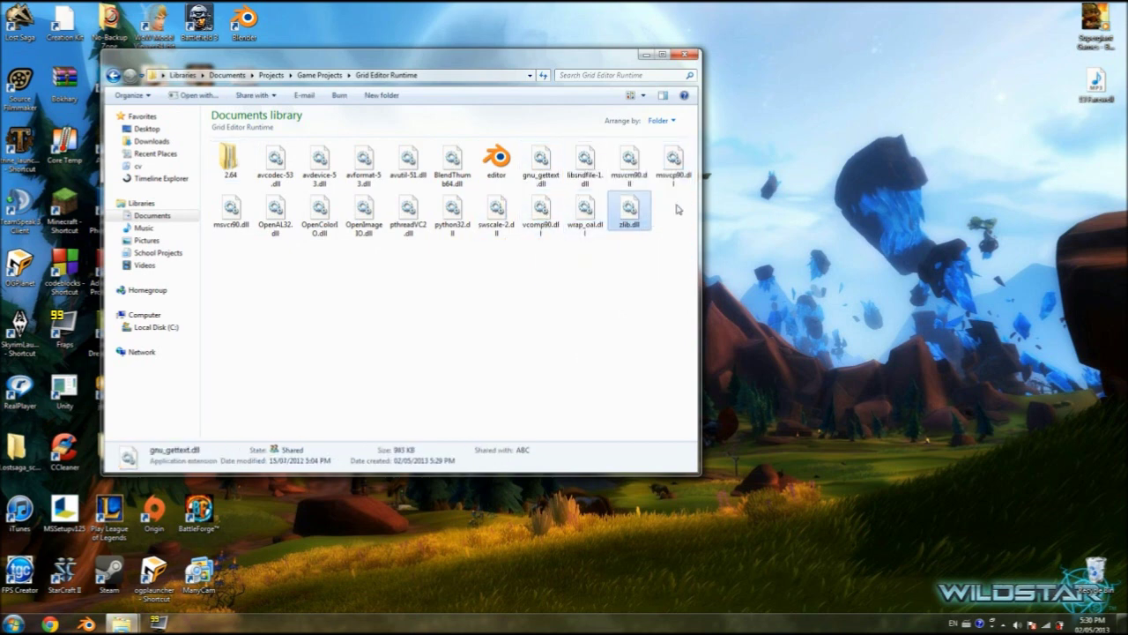
click(620, 345)
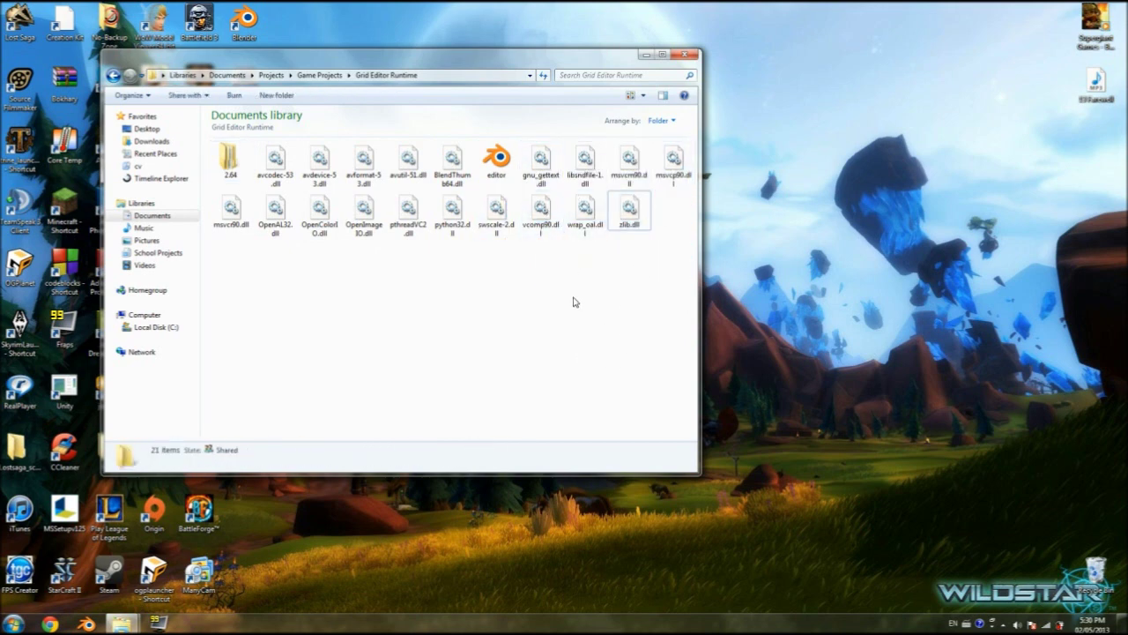
Switch to the open Blender window in Windows Explorer and reopen the Blender folder from its Blender Foundation parent folder
click(122, 624)
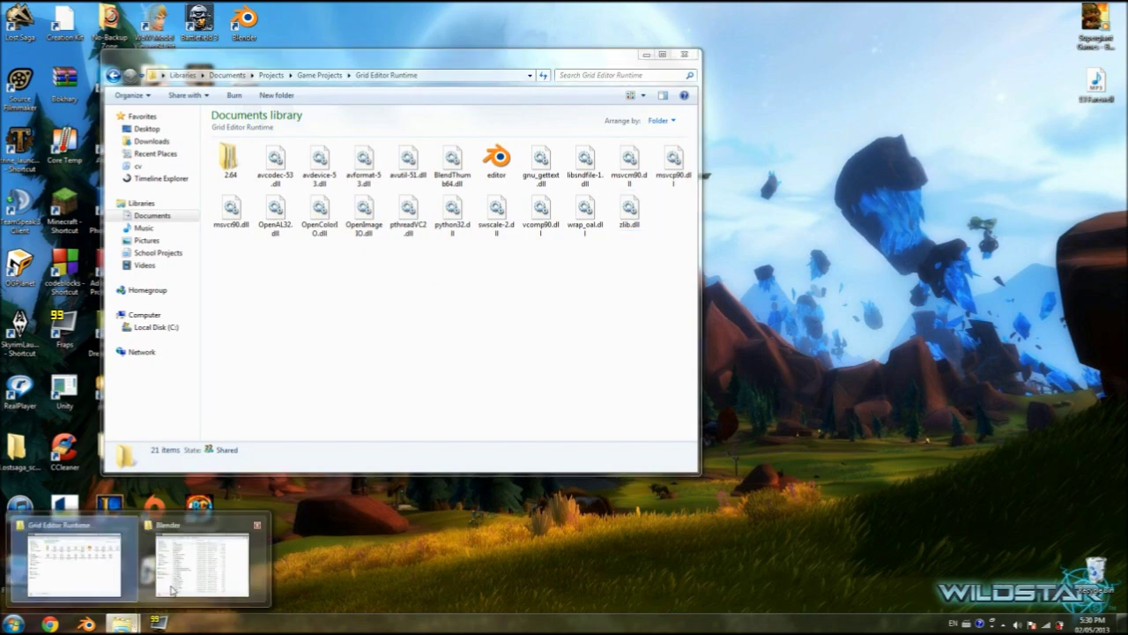
click(183, 582)
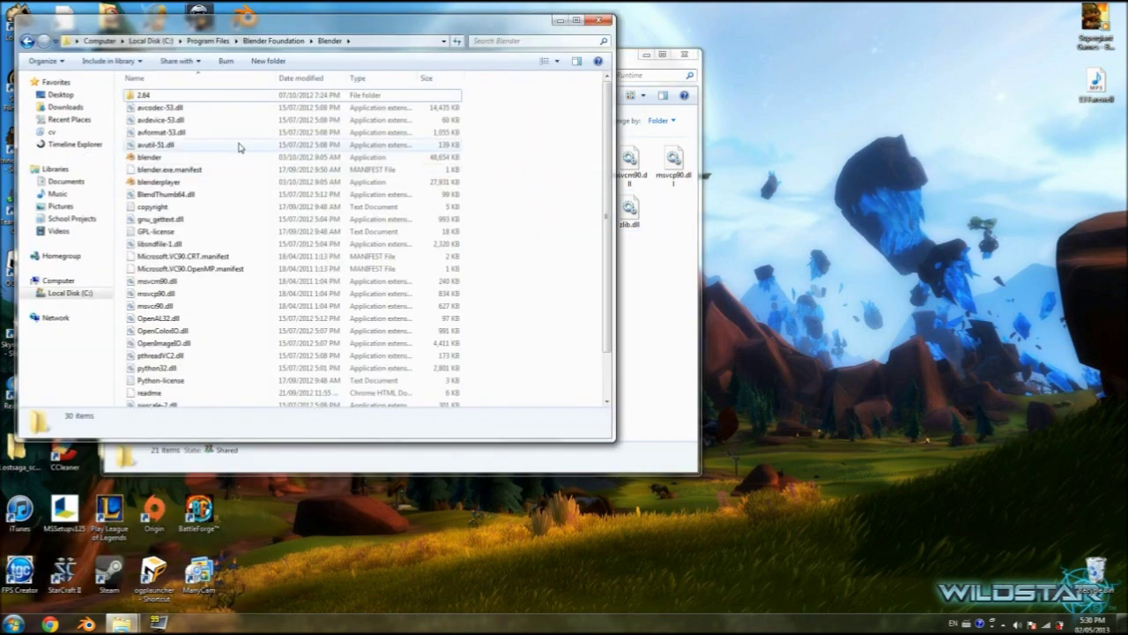
click(299, 41)
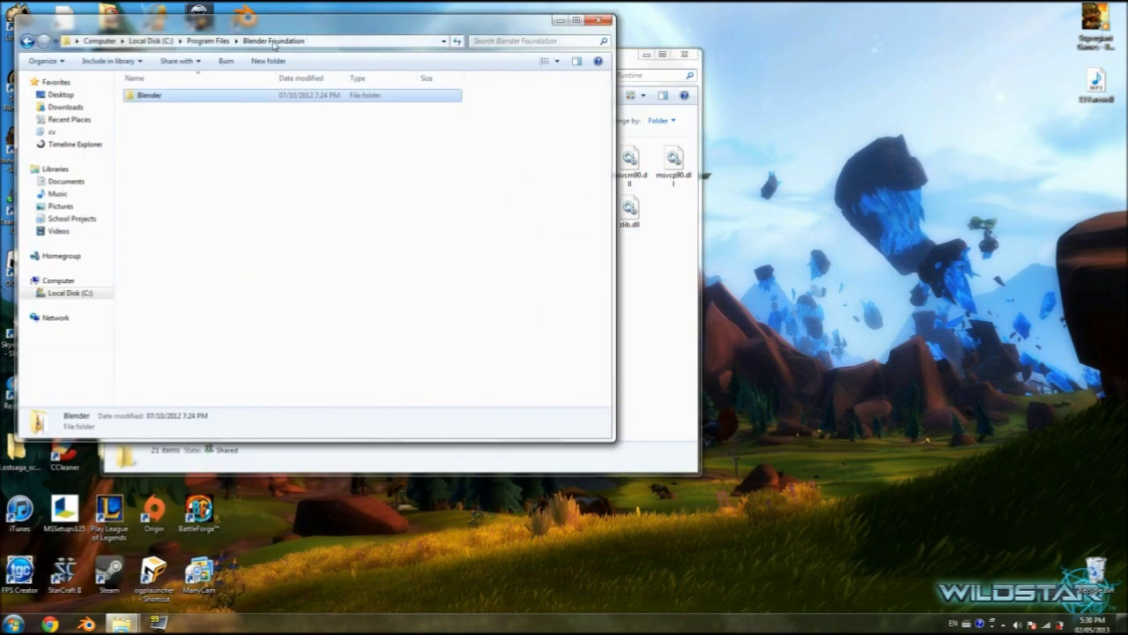
double_click(157, 95)
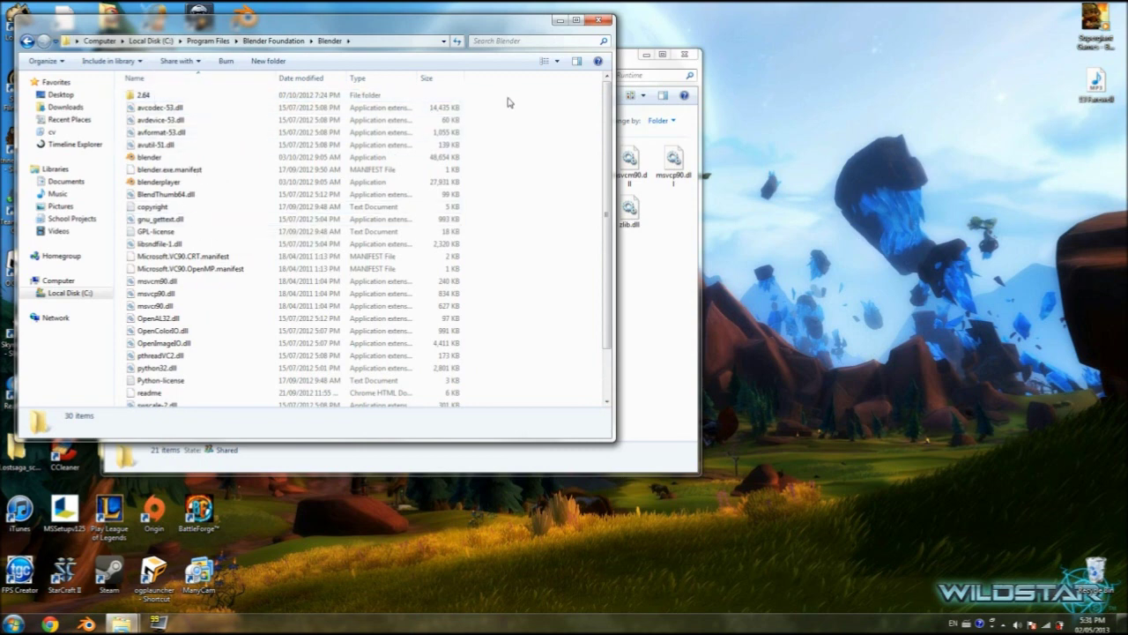
drag(518, 97, 128, 141)
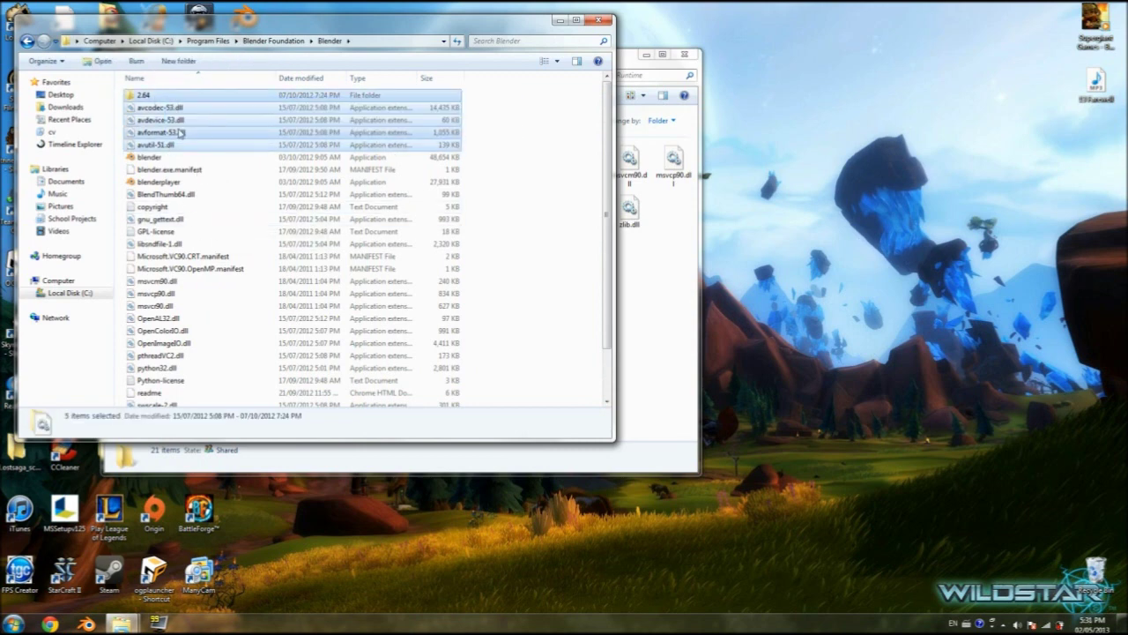
shift+click(174, 170)
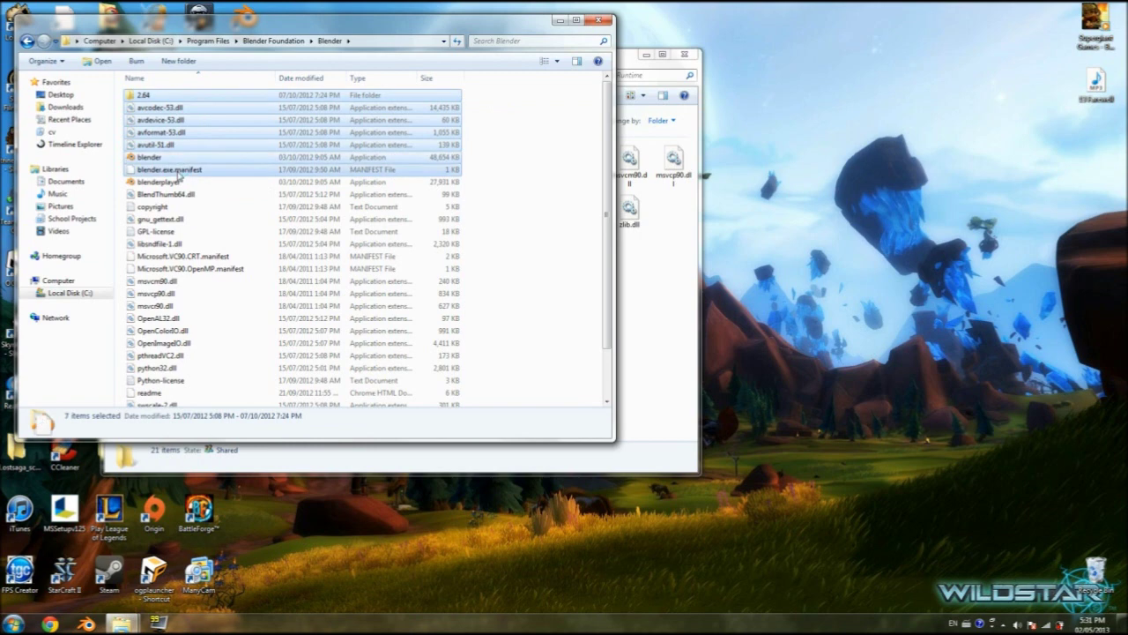
click(521, 101)
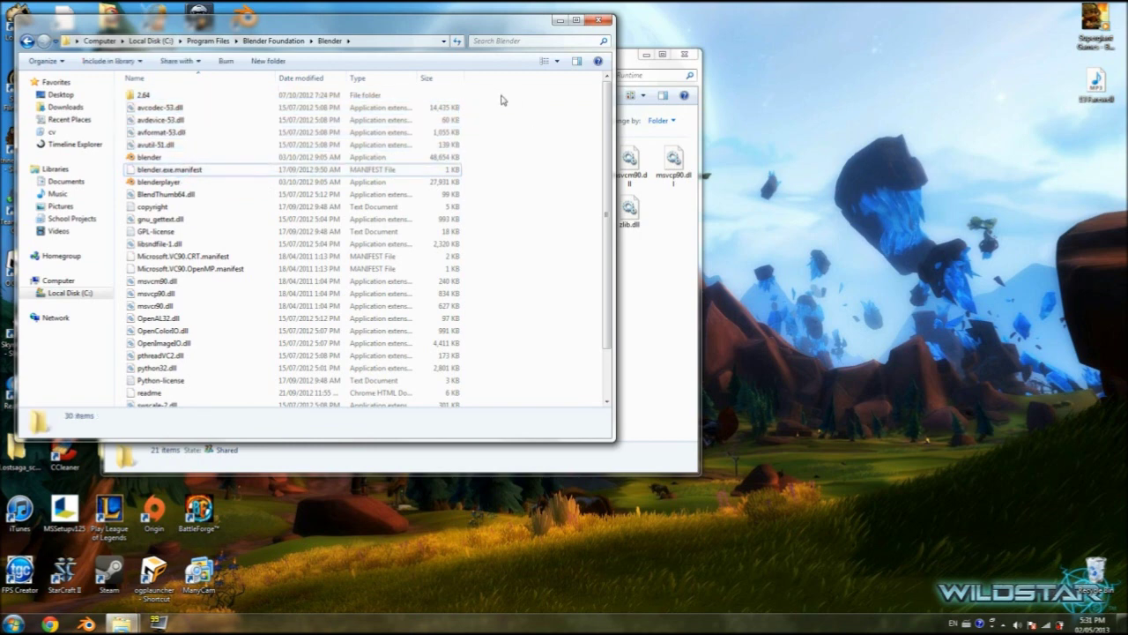
Select everything in the Blender installation folder except the blender, blenderplayer and uninstall applications
drag(501, 100, 174, 152)
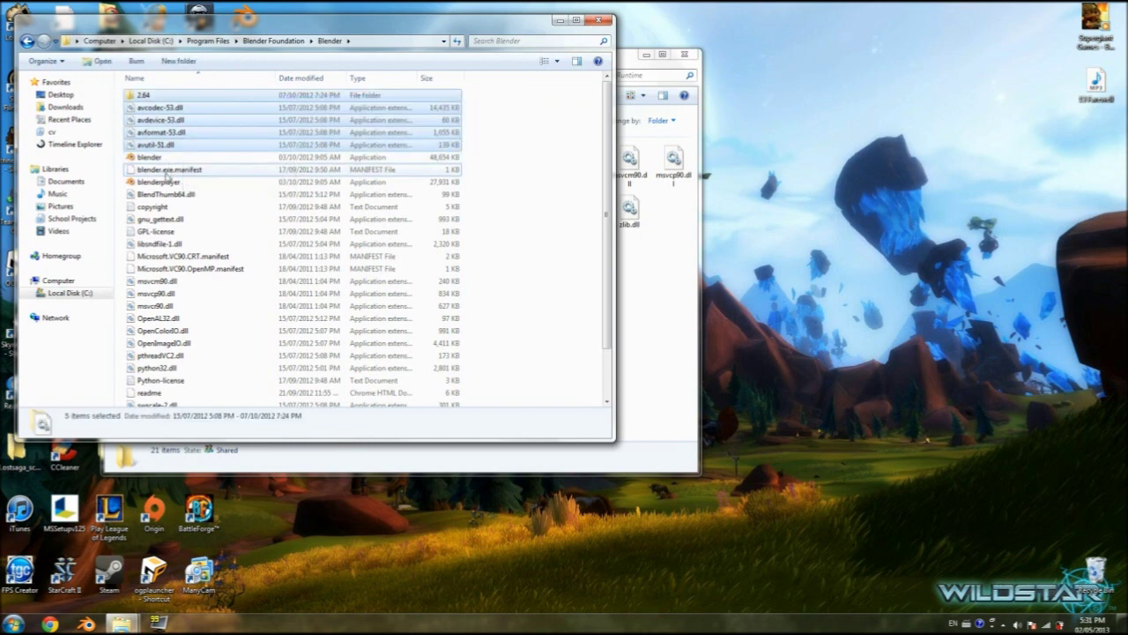
ctrl+click(165, 173)
ctrl+click(163, 193)
ctrl+click(153, 206)
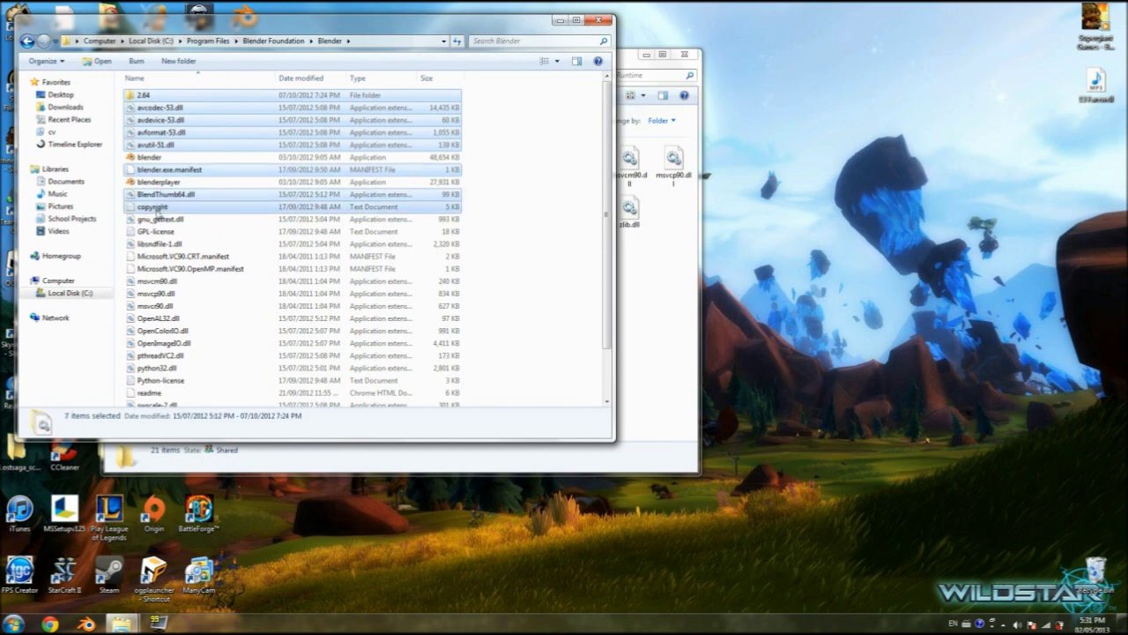
ctrl+drag(477, 225, 322, 414)
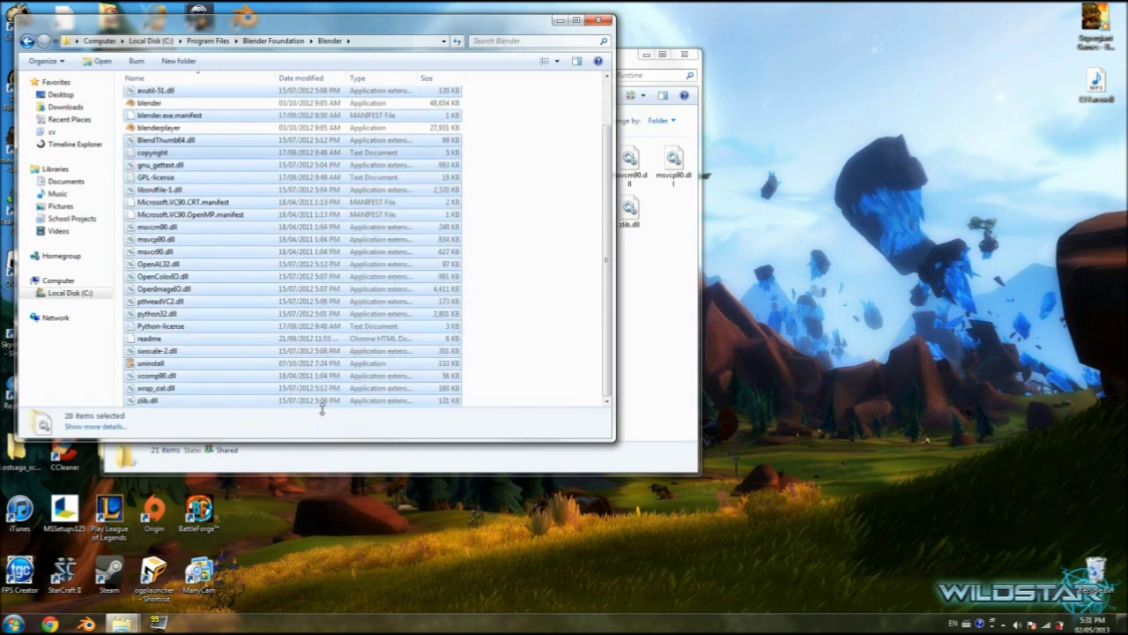
ctrl+click(216, 363)
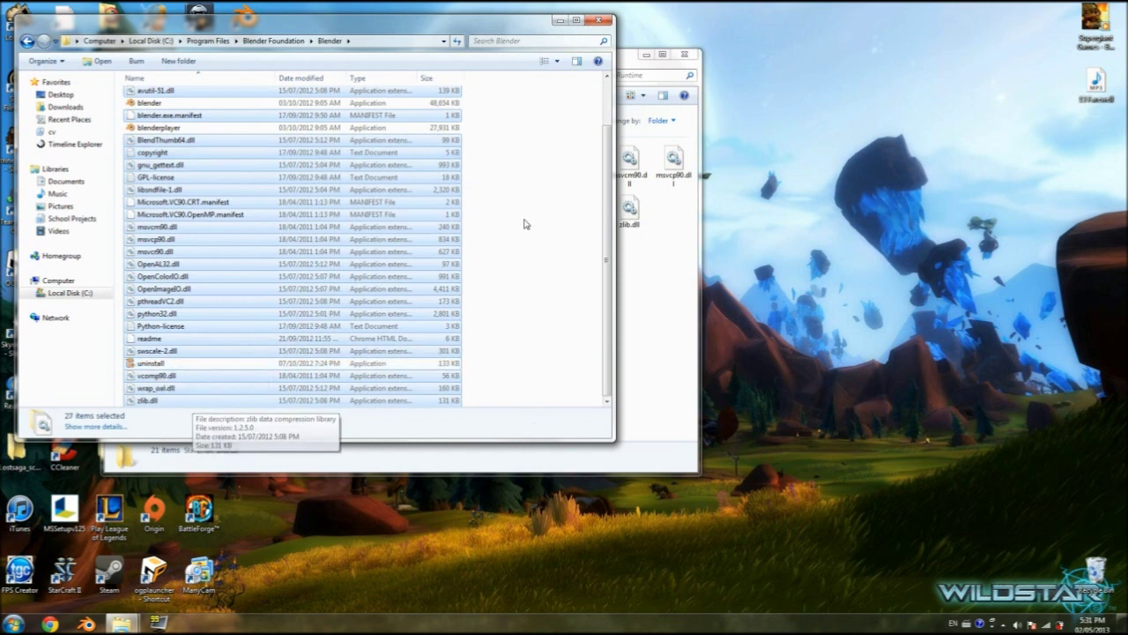
scroll(527, 225, up, 2)
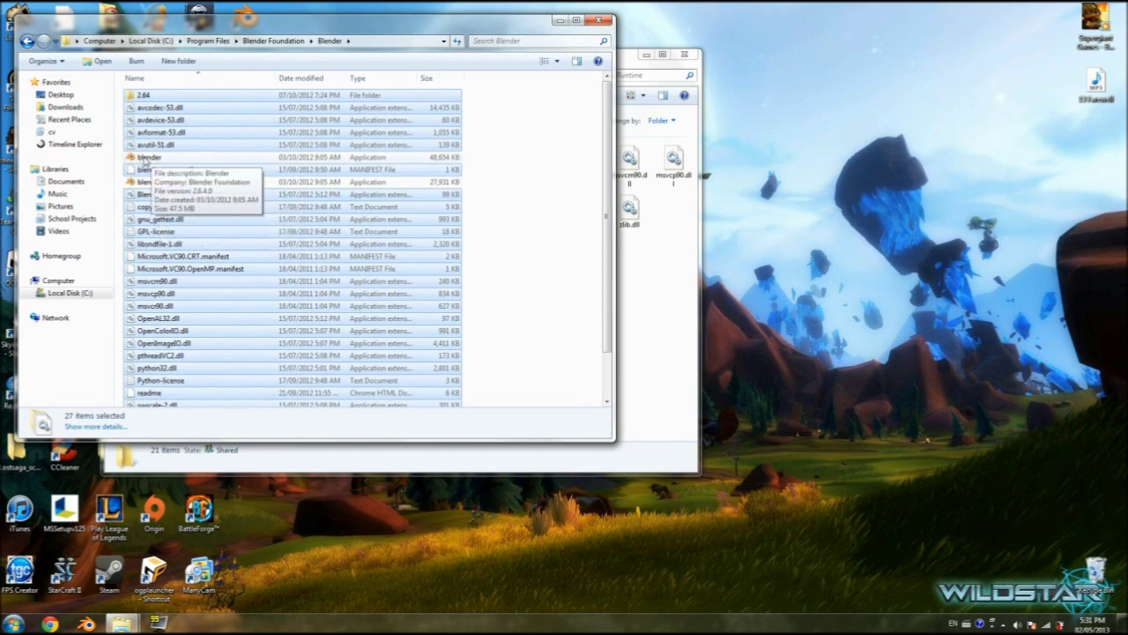
Exclude the Python-license, readme, copyright and GPL-license files from the selection in the Blender folder
scroll(214, 371, down, 2)
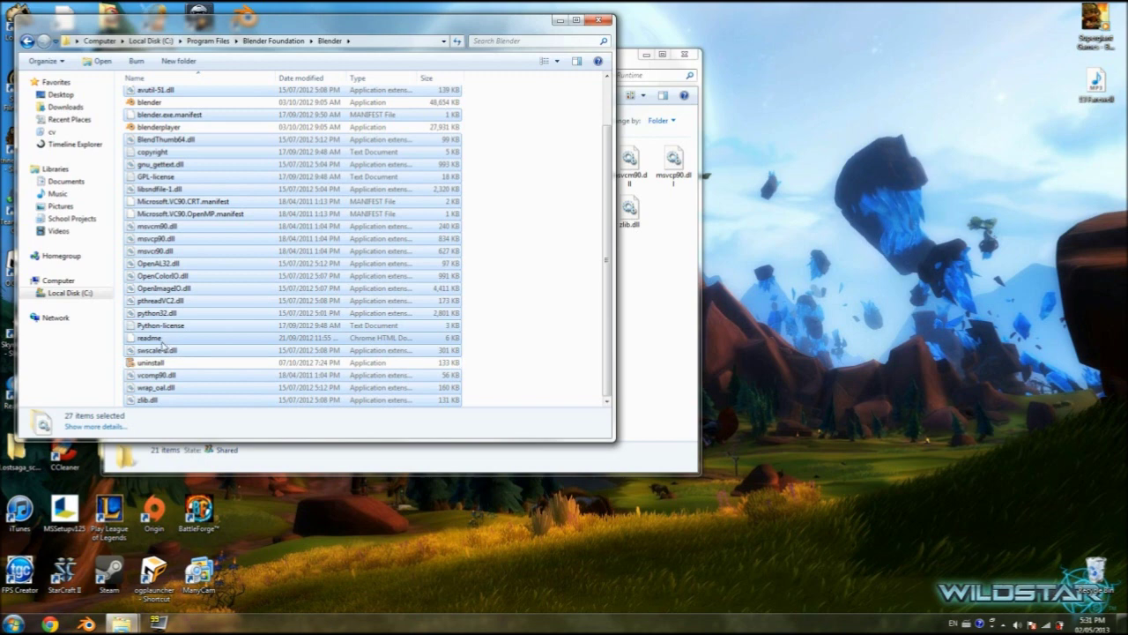
ctrl+click(188, 327)
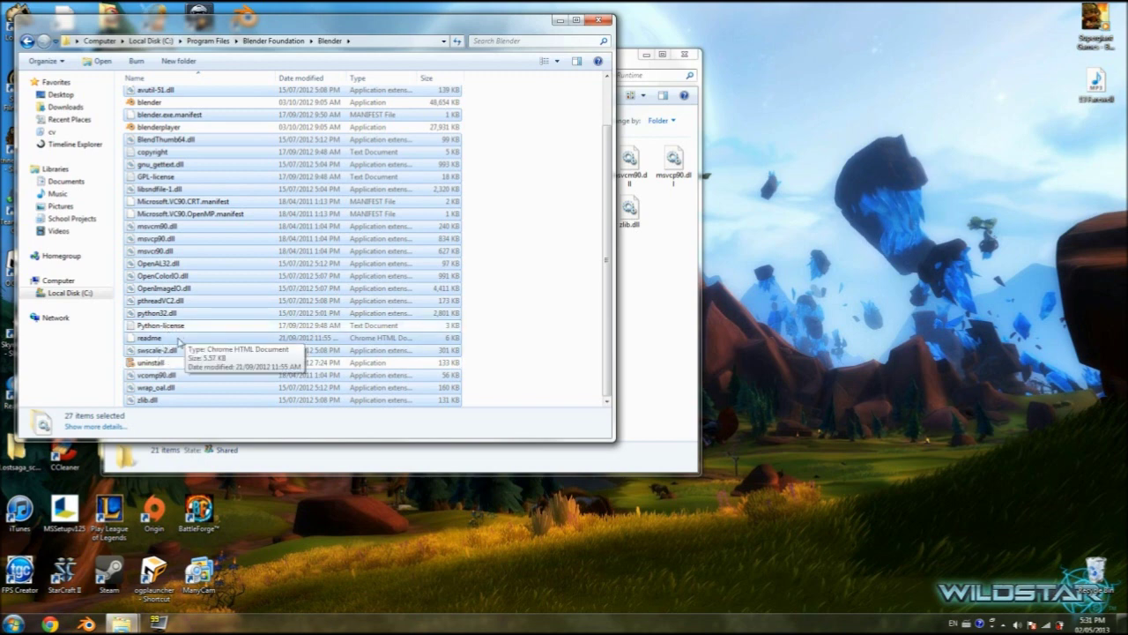
ctrl+click(180, 340)
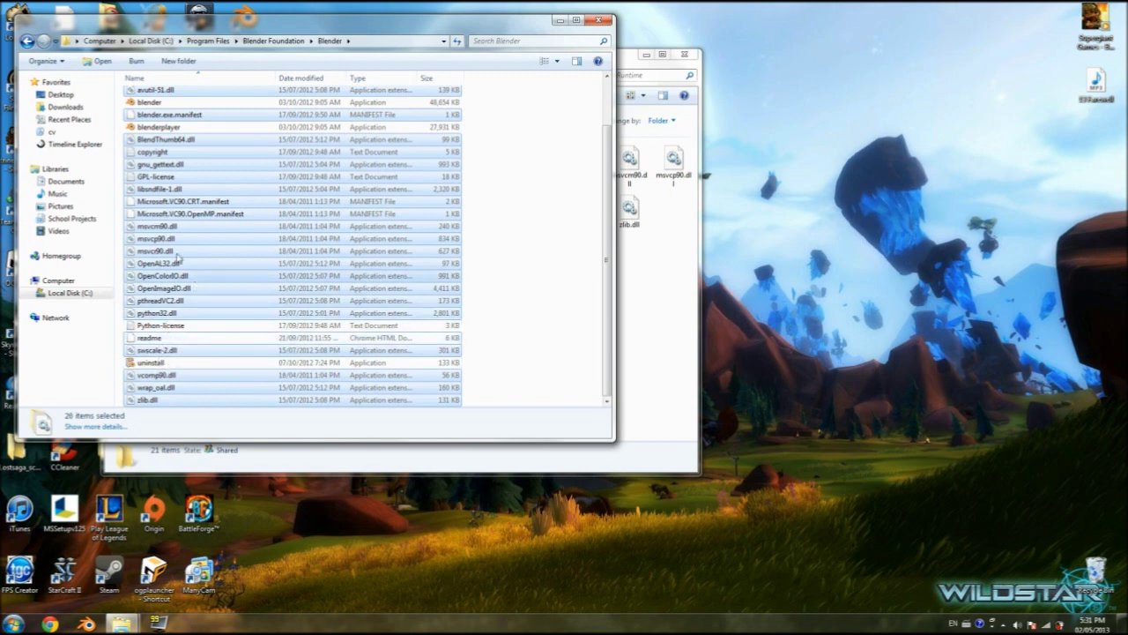
ctrl+click(182, 153)
ctrl+click(177, 177)
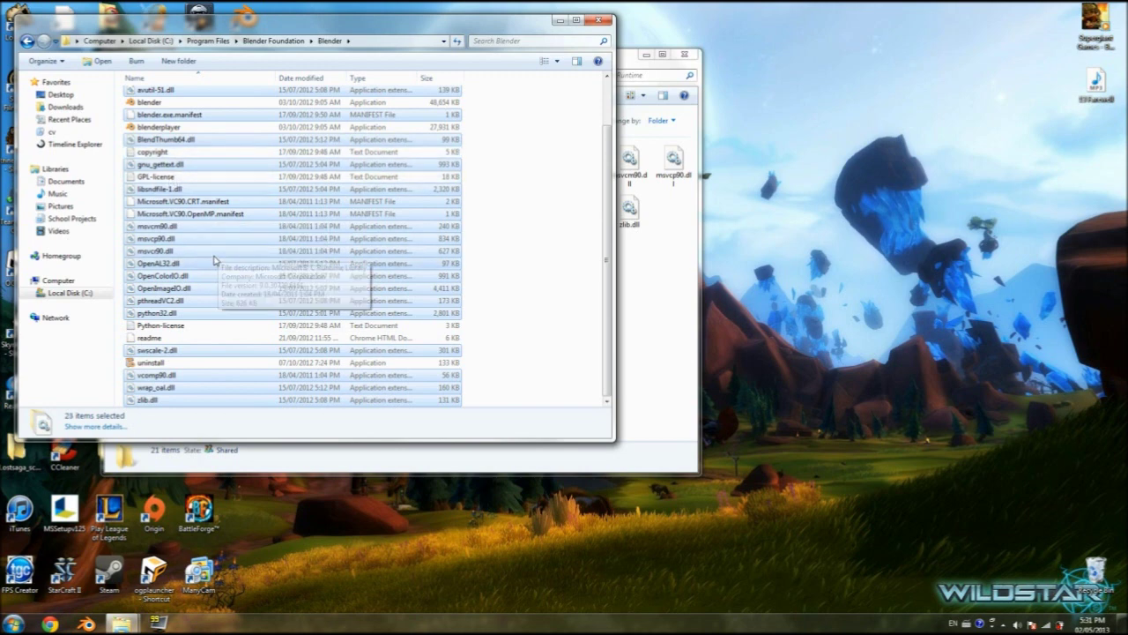
scroll(212, 265, up, 2)
ctrl+click(251, 151)
scroll(261, 273, down, 2)
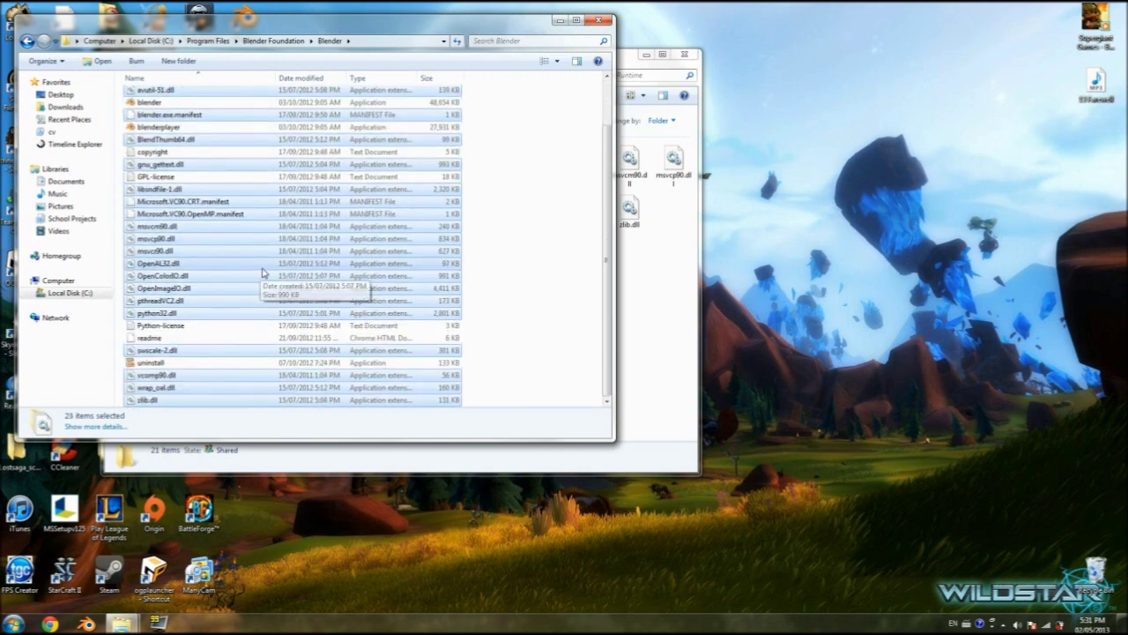
Copy the selected Blender files and paste them into the Grid Editor Runtime folder
right_click(221, 226)
click(70, 409)
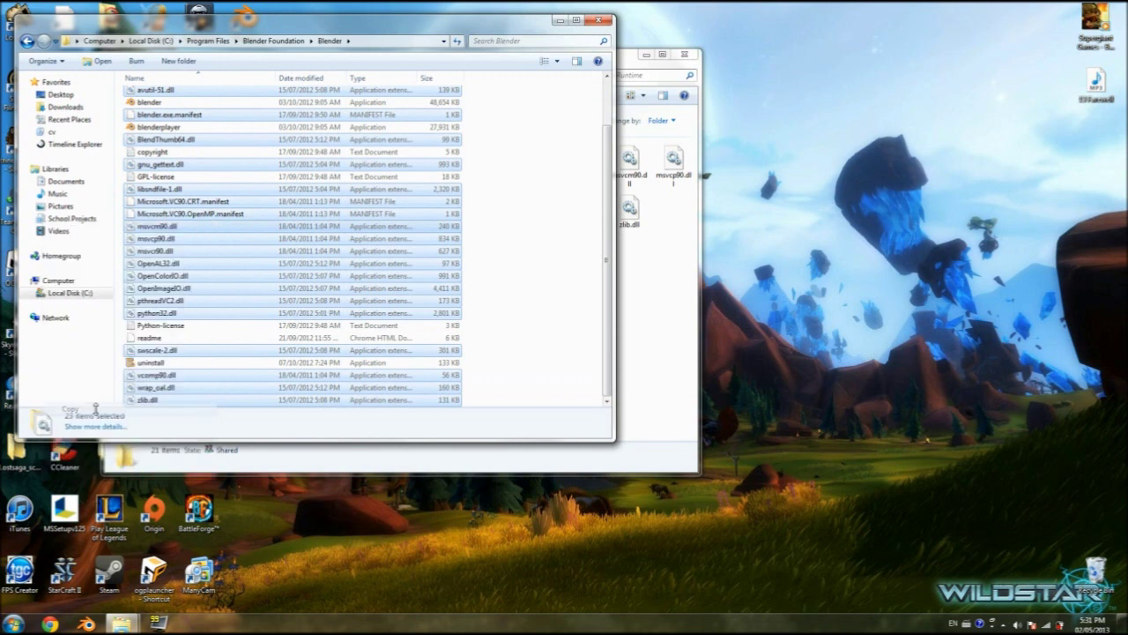
click(631, 344)
right_click(357, 307)
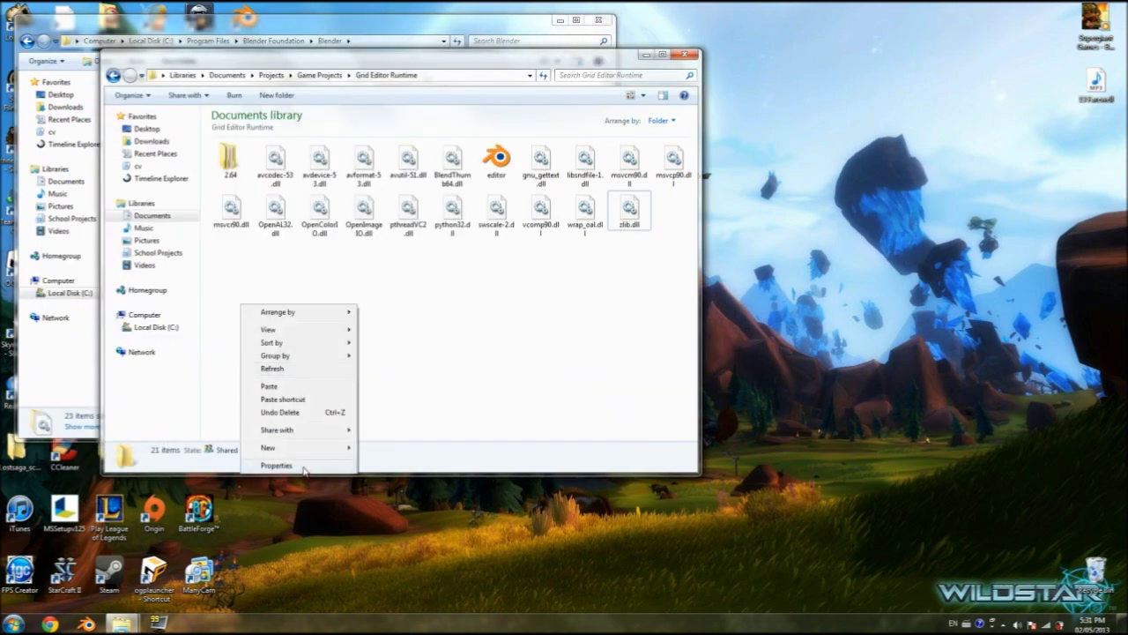
click(288, 389)
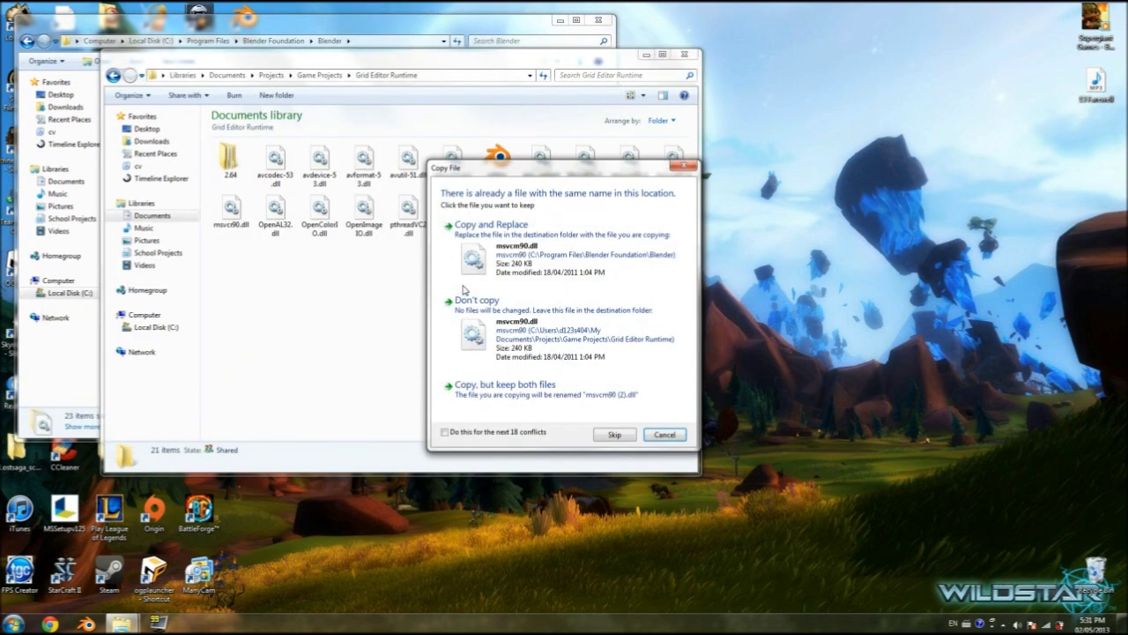
Resolve the paste conflicts by replacing all duplicate files and merging the 2.64 folder, and clear the file selection
click(444, 431)
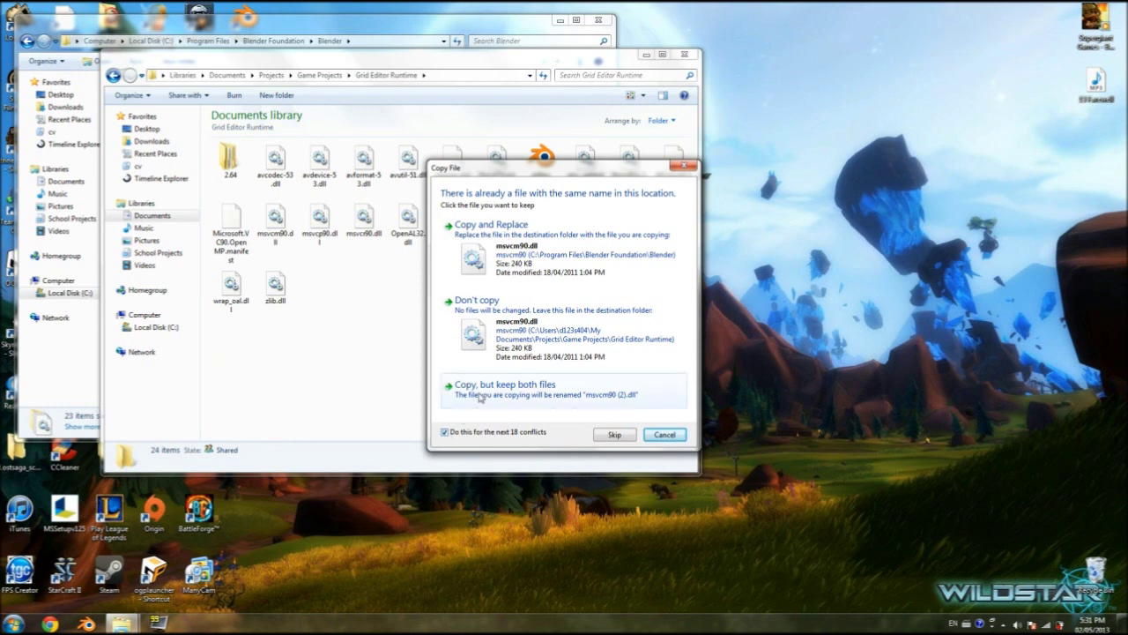
click(535, 234)
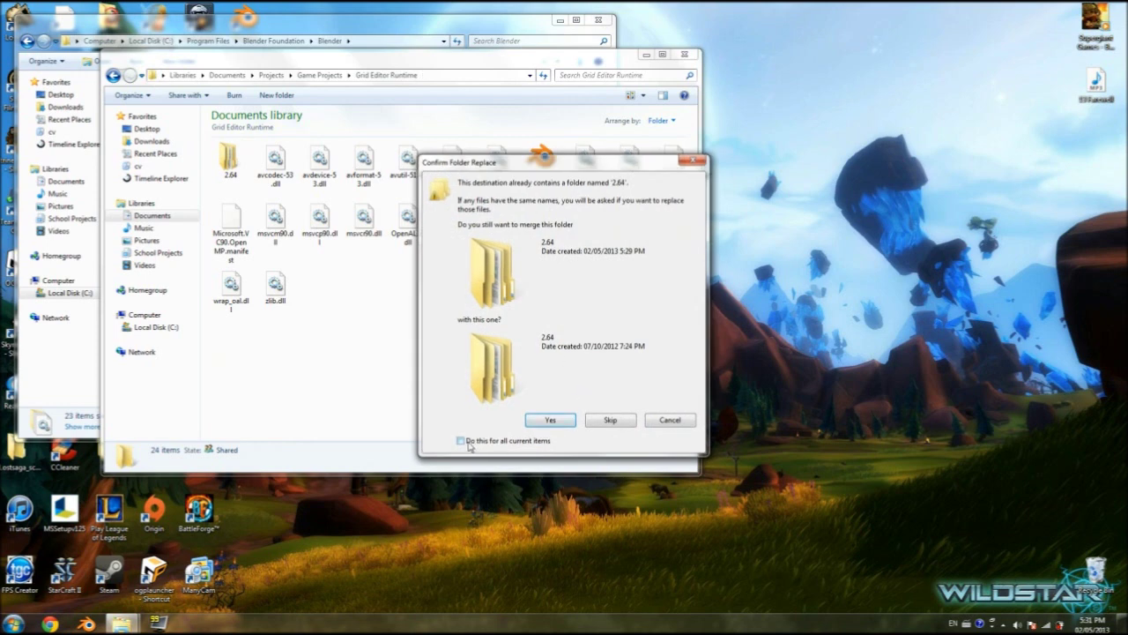
click(549, 420)
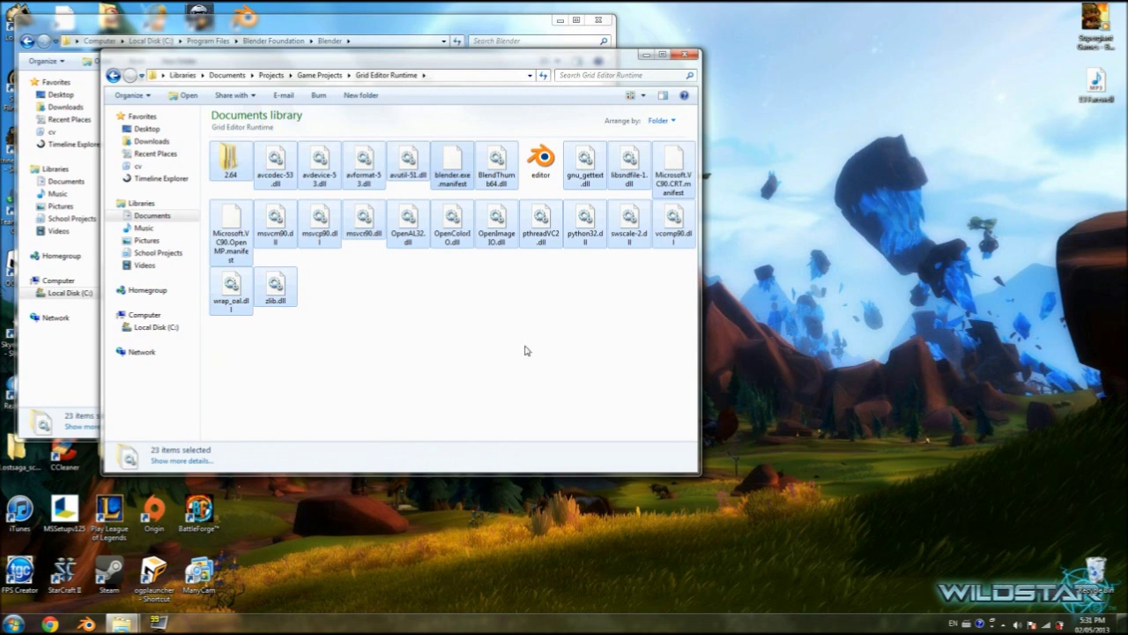
click(513, 319)
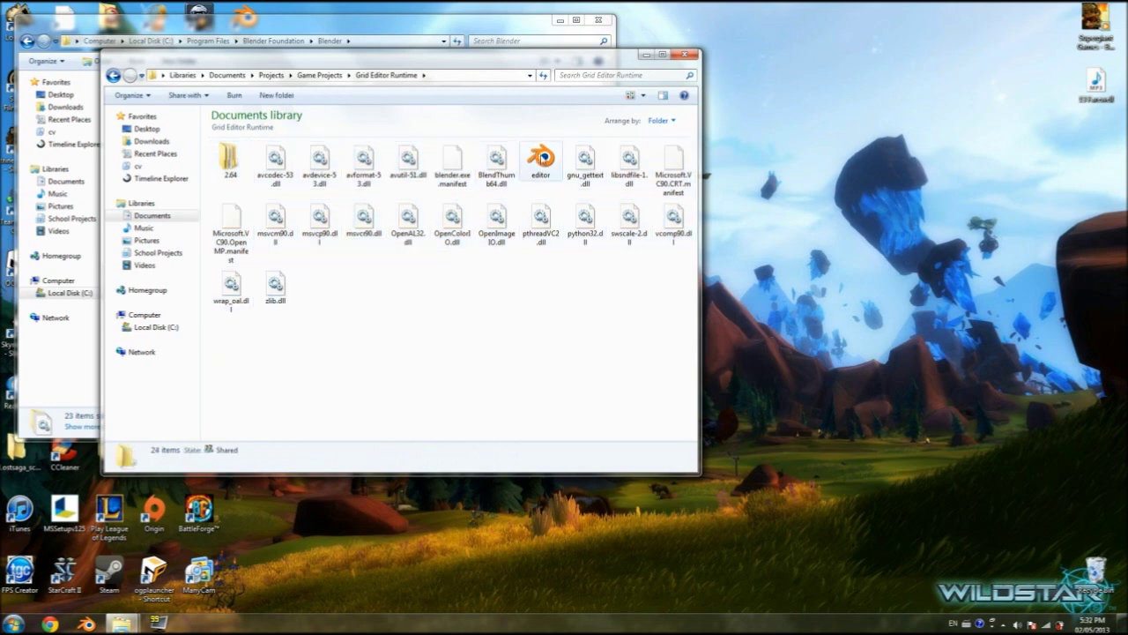
Test the exported editor application by painting grass tiles over the water grid, and close it
click(543, 157)
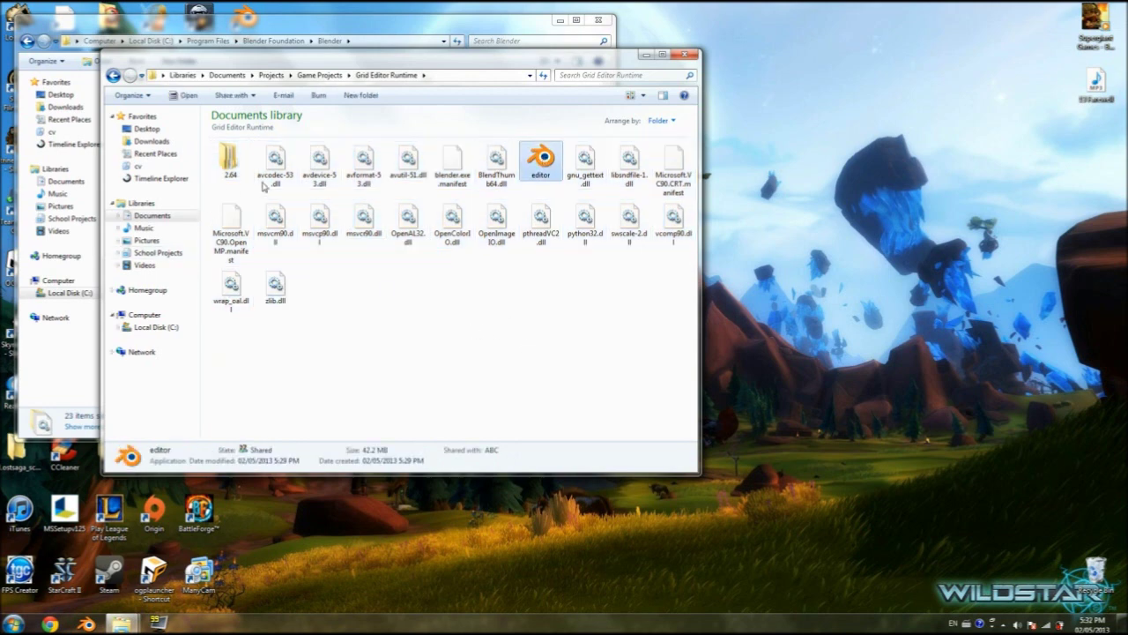
double_click(544, 178)
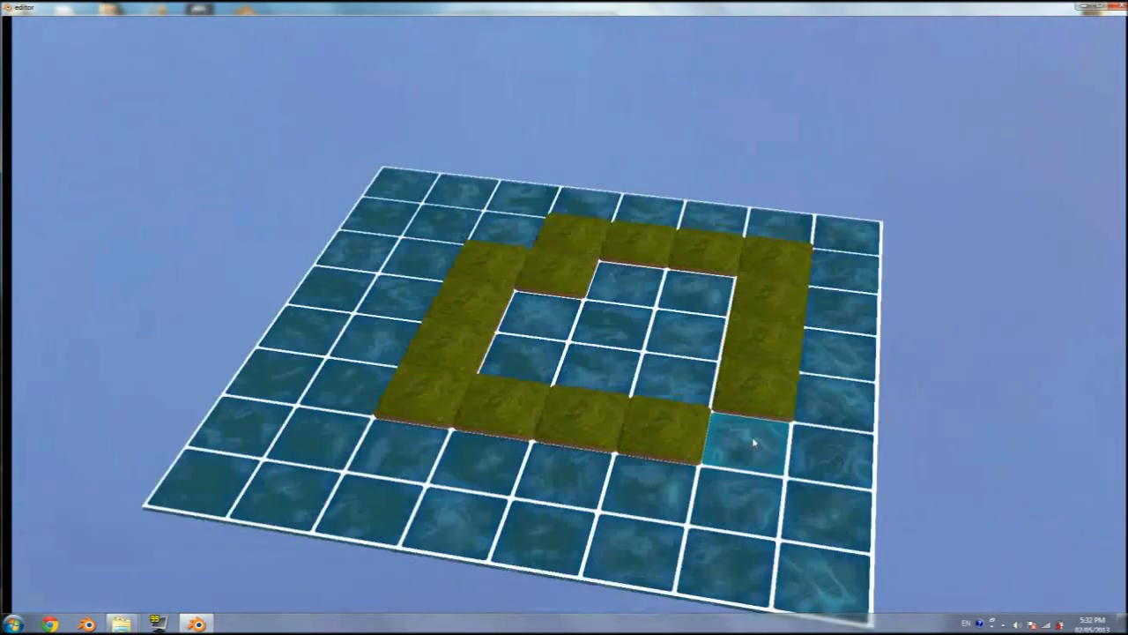
mouse_move(634, 467)
mouse_down()
mouse_move(610, 486)
mouse_move(608, 532)
mouse_move(287, 542)
mouse_move(326, 380)
mouse_move(378, 378)
mouse_move(460, 301)
mouse_move(404, 261)
mouse_move(290, 272)
mouse_move(281, 463)
mouse_move(297, 362)
mouse_move(299, 344)
mouse_move(255, 506)
mouse_move(263, 528)
mouse_move(411, 526)
mouse_move(414, 463)
mouse_move(447, 391)
mouse_up()
key(Escape)
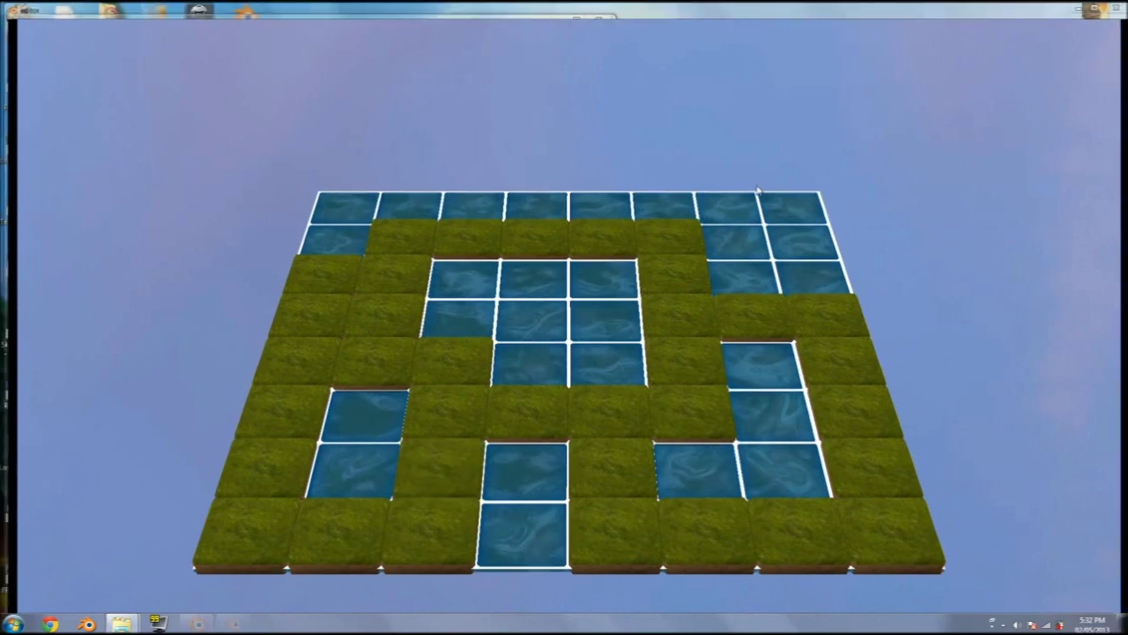
drag(531, 304, 572, 335)
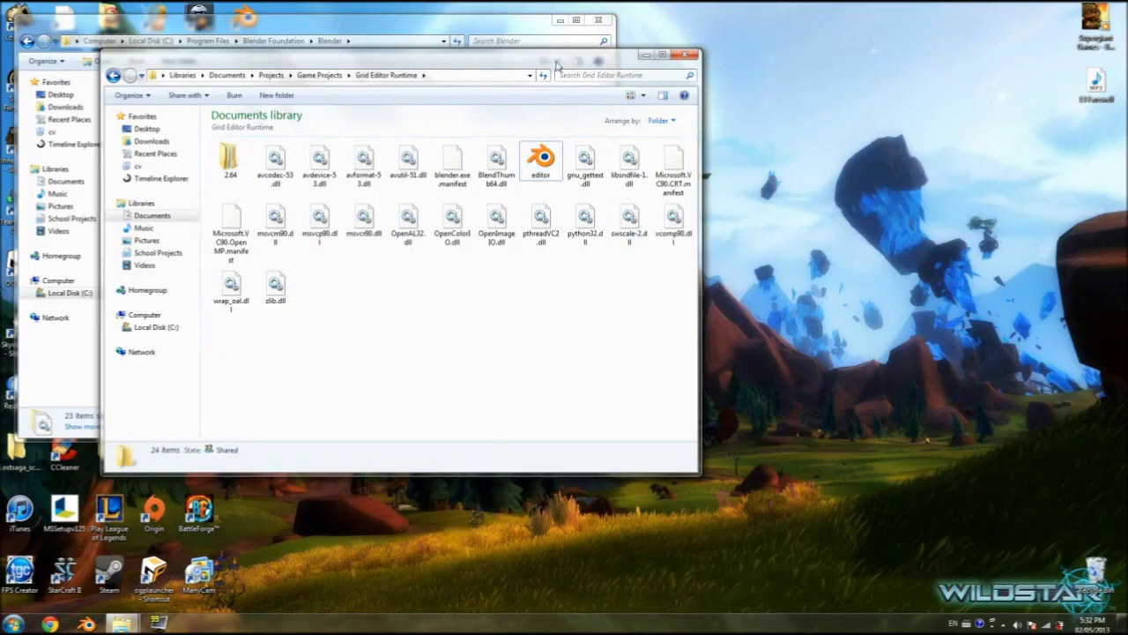
mouse_move(557, 67)
mouse_down()
mouse_move(581, 81)
mouse_move(562, 78)
mouse_up()
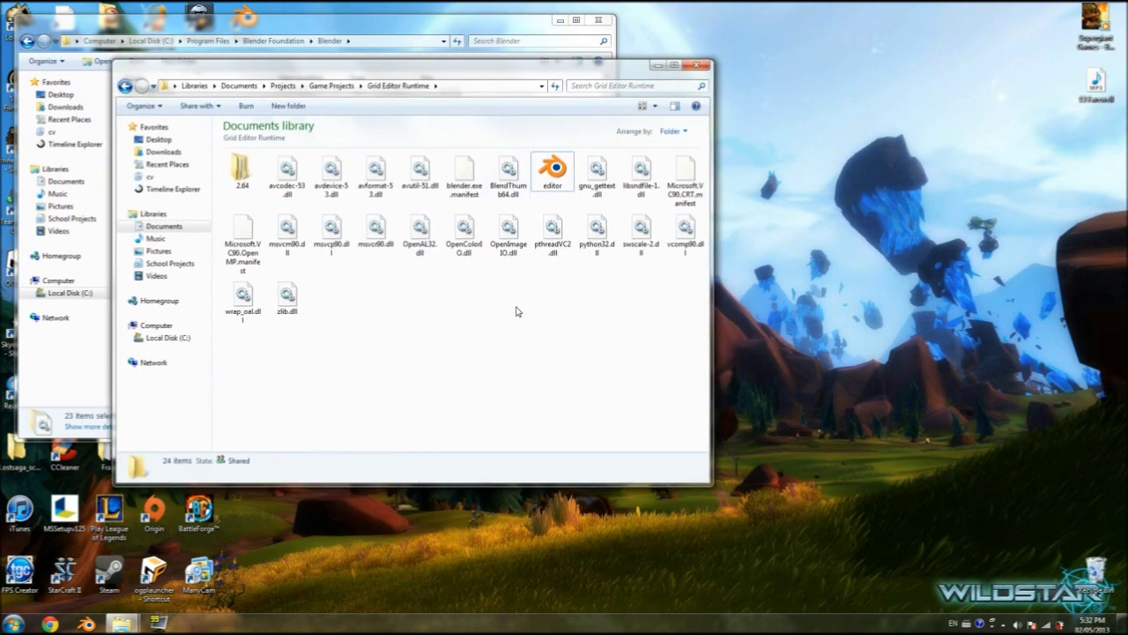
drag(595, 77, 598, 97)
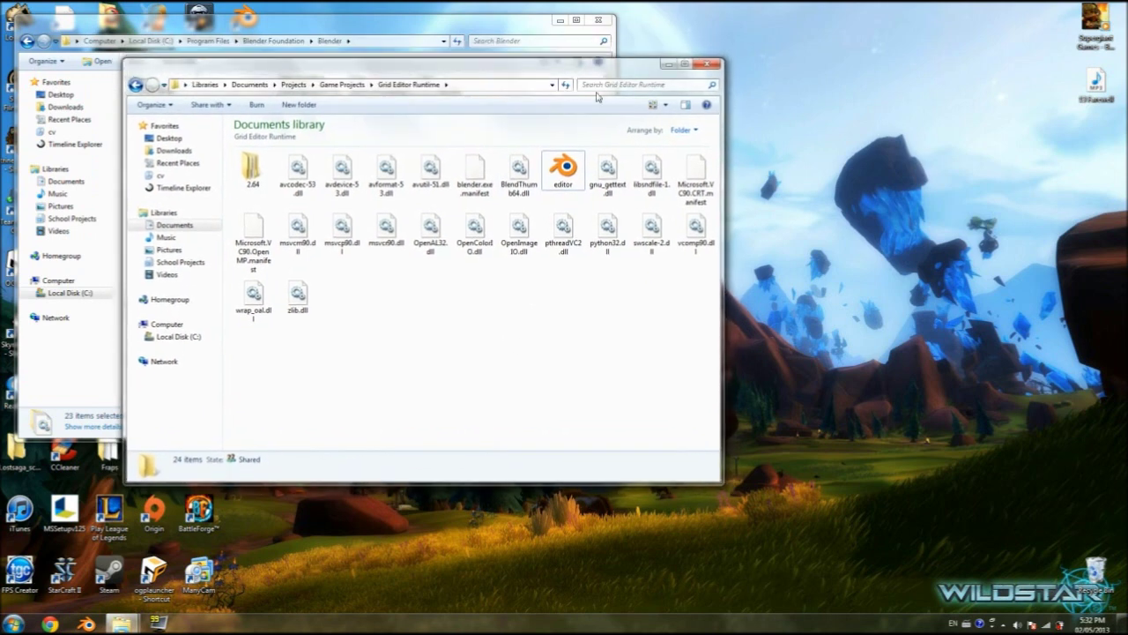